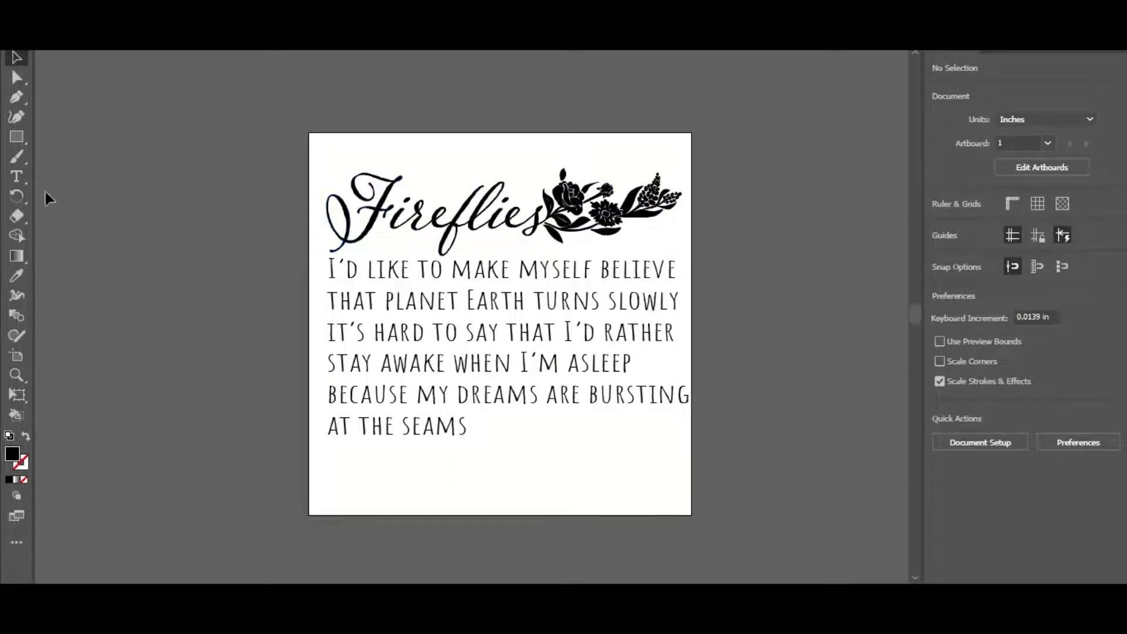
Add a shield-frame ornament in Hello My Love Ornaments outside the artboard and enlarge it to about 253 pt
left_click(16, 175)
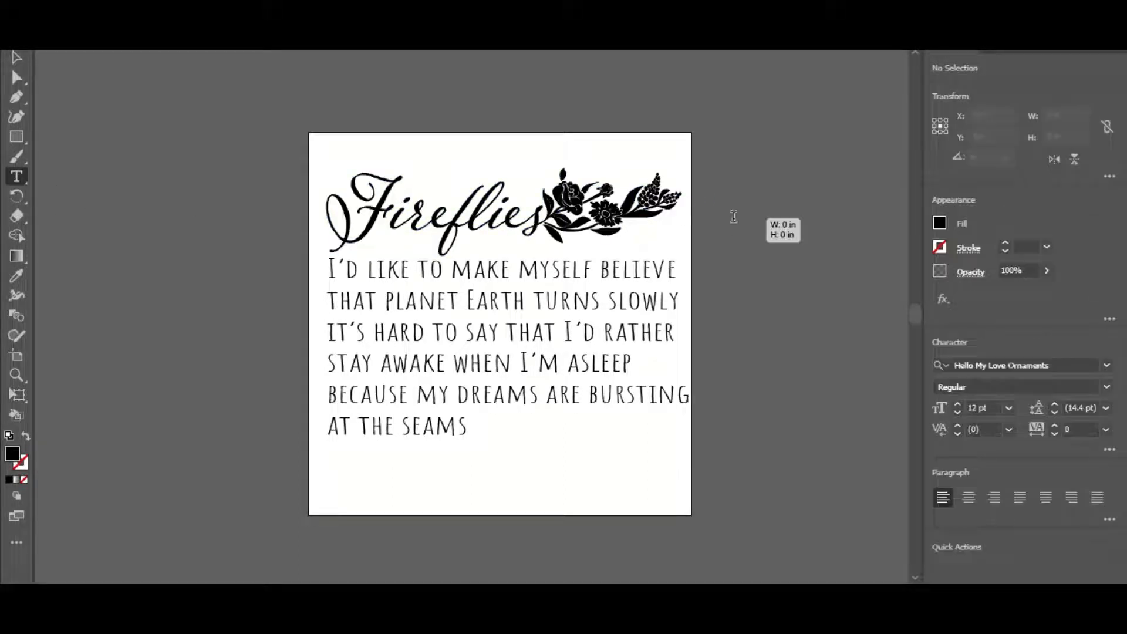
left_click(734, 217)
key("BackSpace")
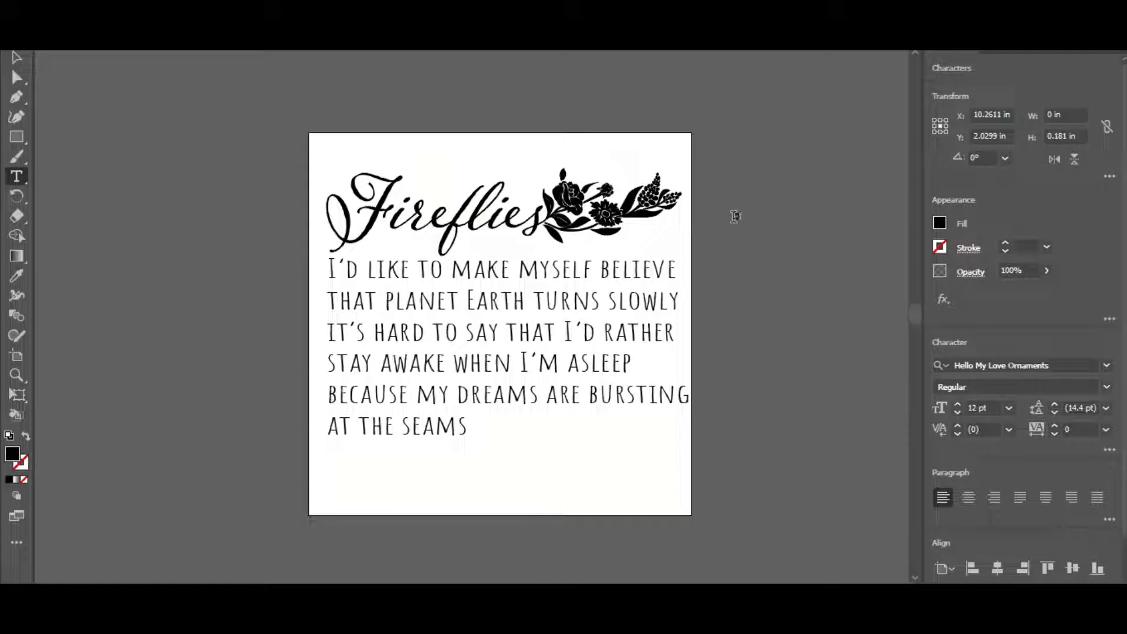
key("Escape")
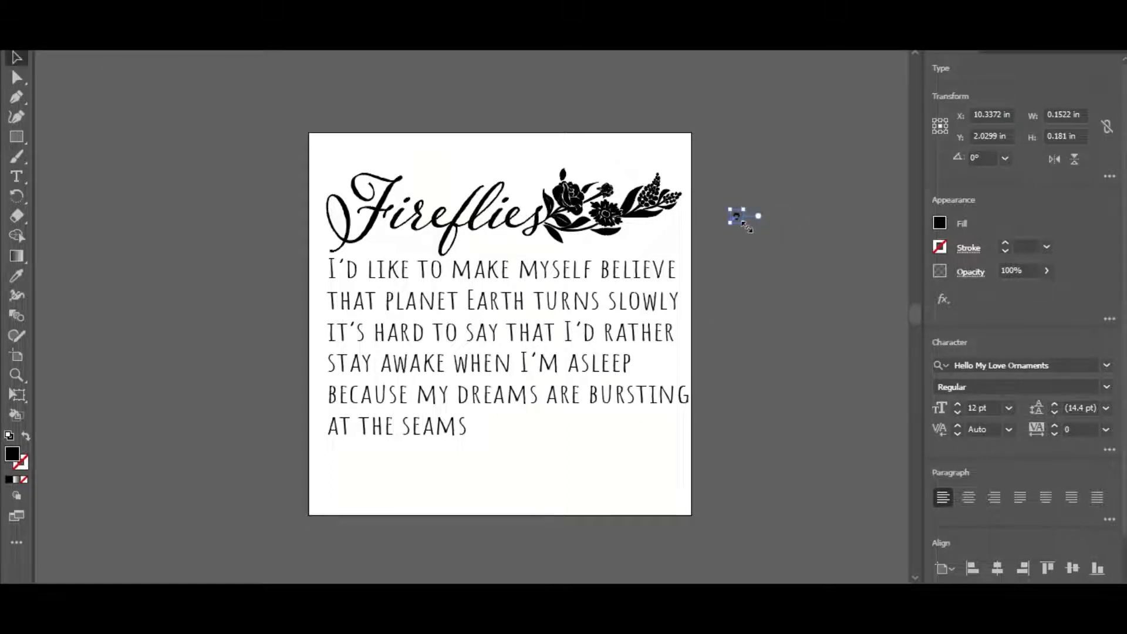
left_click_drag(745, 225, 857, 513)
left_click_drag(671, 339, 695, 315)
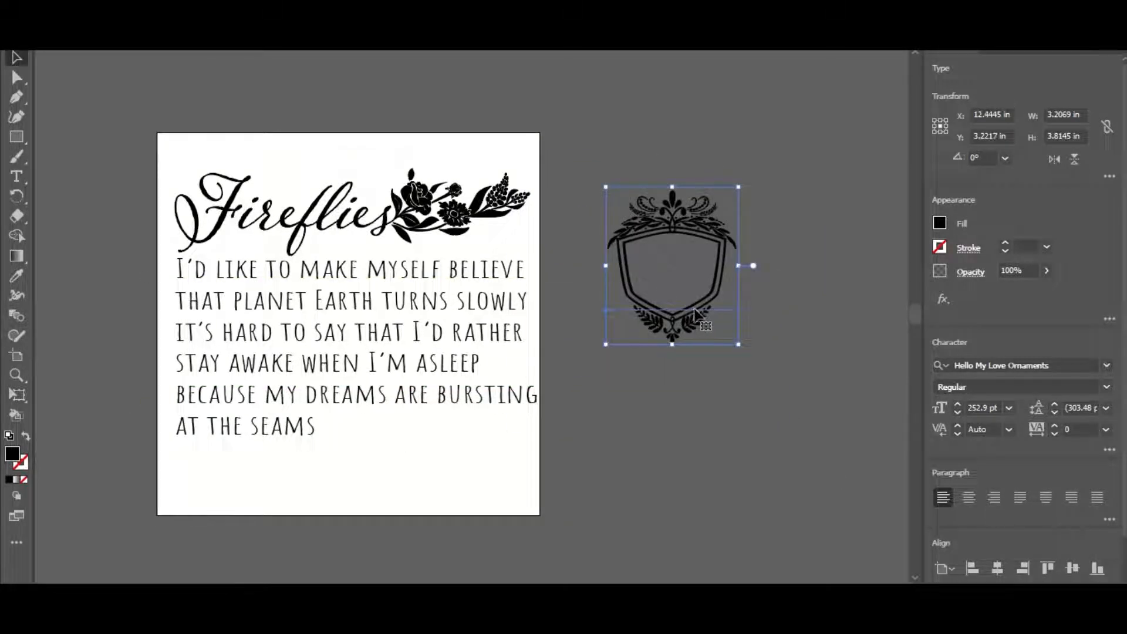
Preview the ornament font's glyphs by replacing the shield frame with the characters b through f in turn
double_click(695, 311)
key("BackSpace")
type("b")
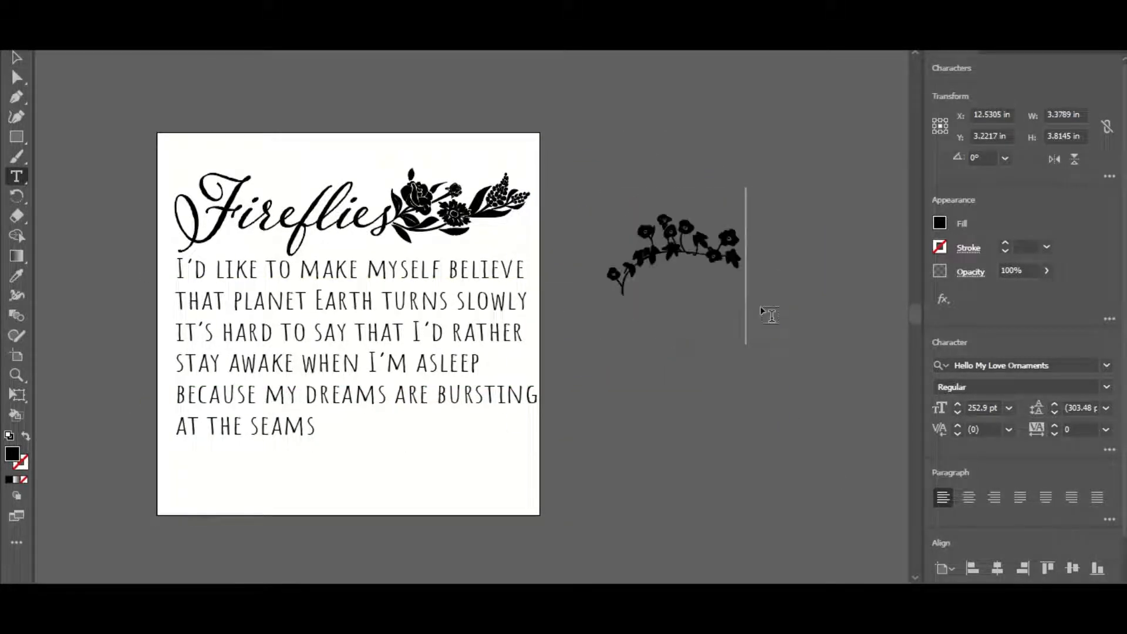
key("BackSpace")
type("c")
key("BackSpace")
type("d")
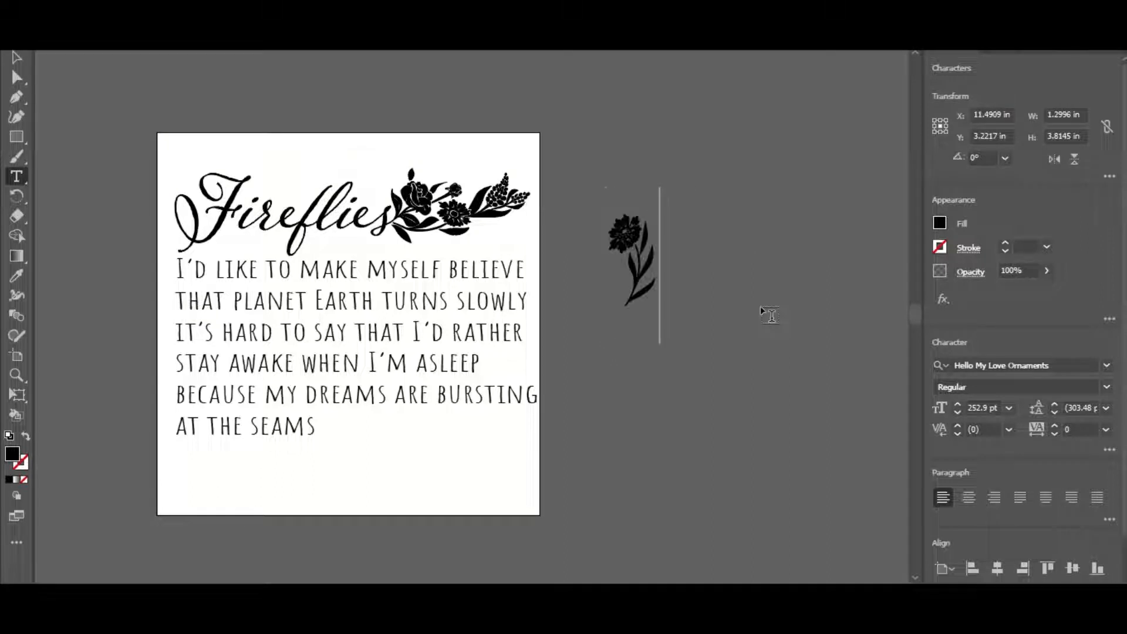
key("BackSpace")
type("e")
key("BackSpace")
type("f")
key("BackSpace")
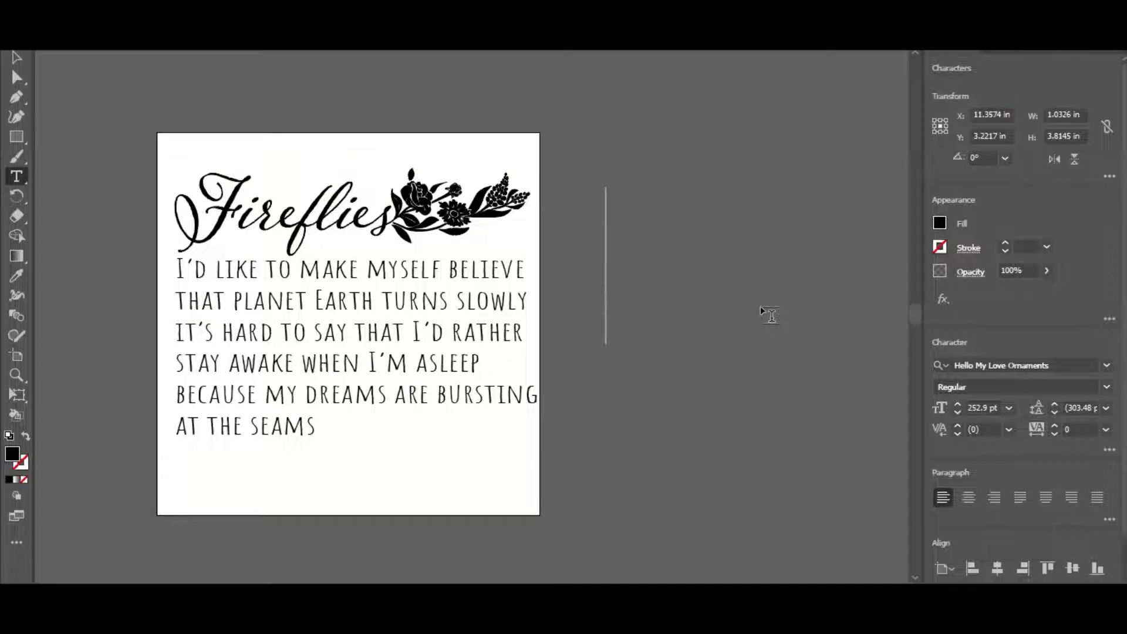
Preview the ornament glyphs for the characters g through m, one at a time in the same text object
type("g")
key("BackSpace")
type("h")
key("BackSpace")
type("i")
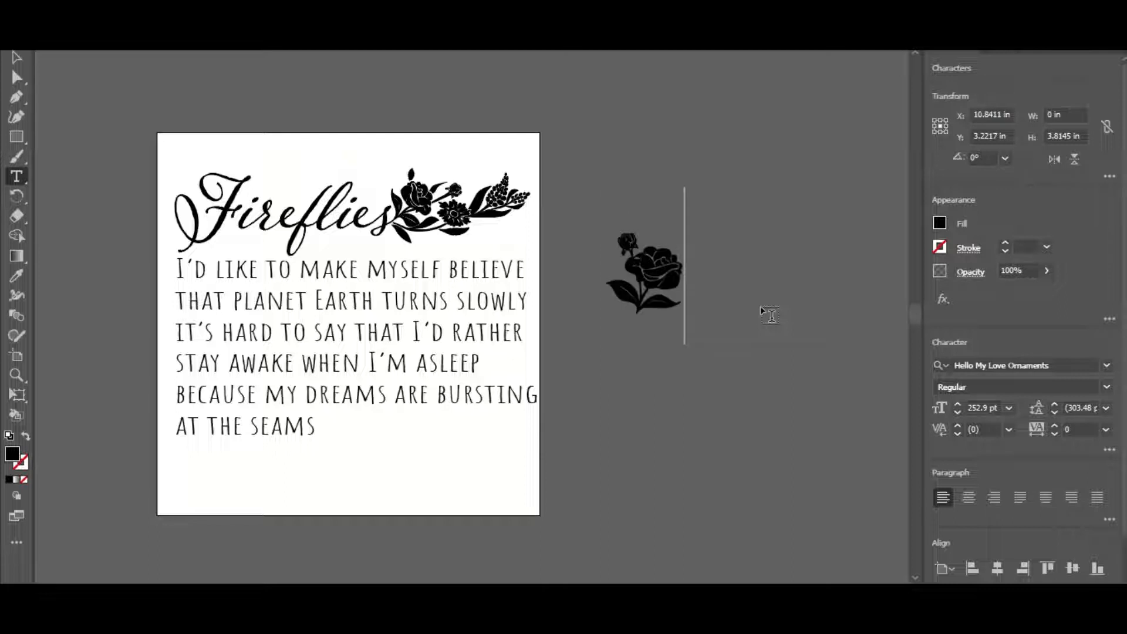
key("BackSpace")
type("j")
key("BackSpace")
type("k")
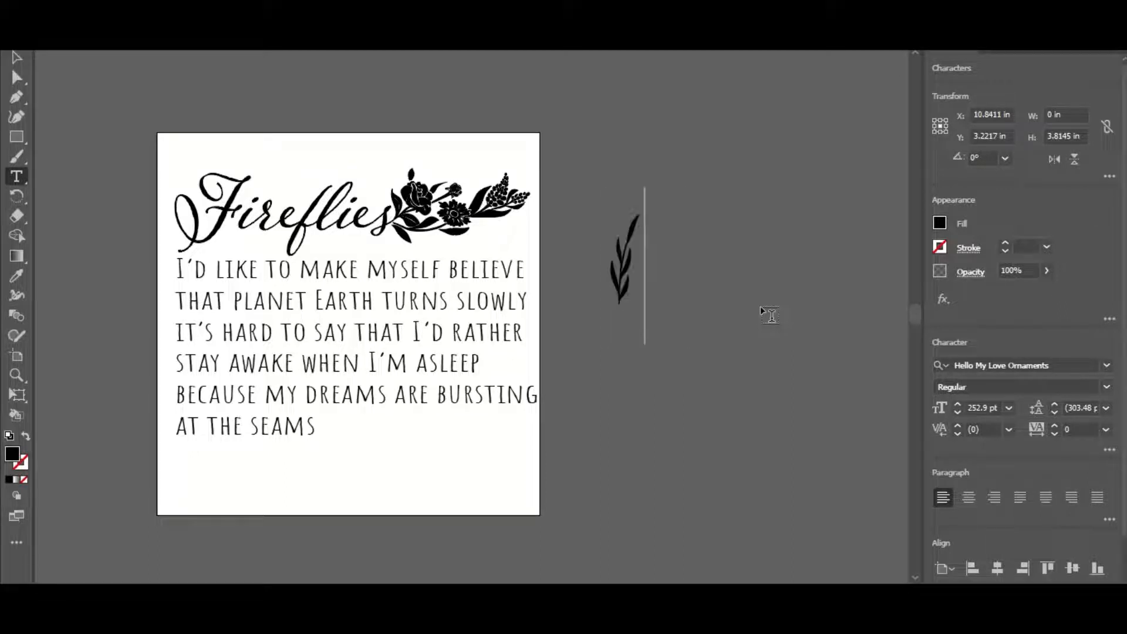
key("BackSpace")
type("l")
key("BackSpace")
type("m")
key("BackSpace")
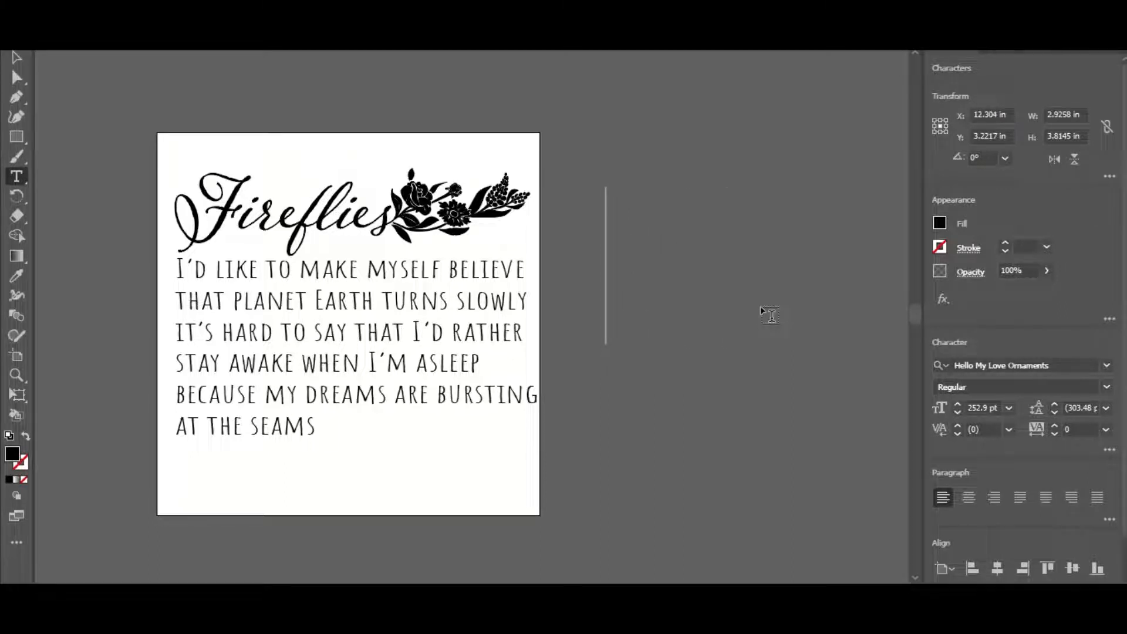
Preview the ornament glyphs for the characters n through r, one at a time in the same text object
type("n")
key("BackSpace")
type("o")
key("BackSpace")
type("p")
key("BackSpace")
type("q")
key("BackSpace")
type("r")
key("BackSpace")
Try the looping swirl glyphs and set the ornament to the wide, thin flourish
type("a")
key("BackSpace")
type("b")
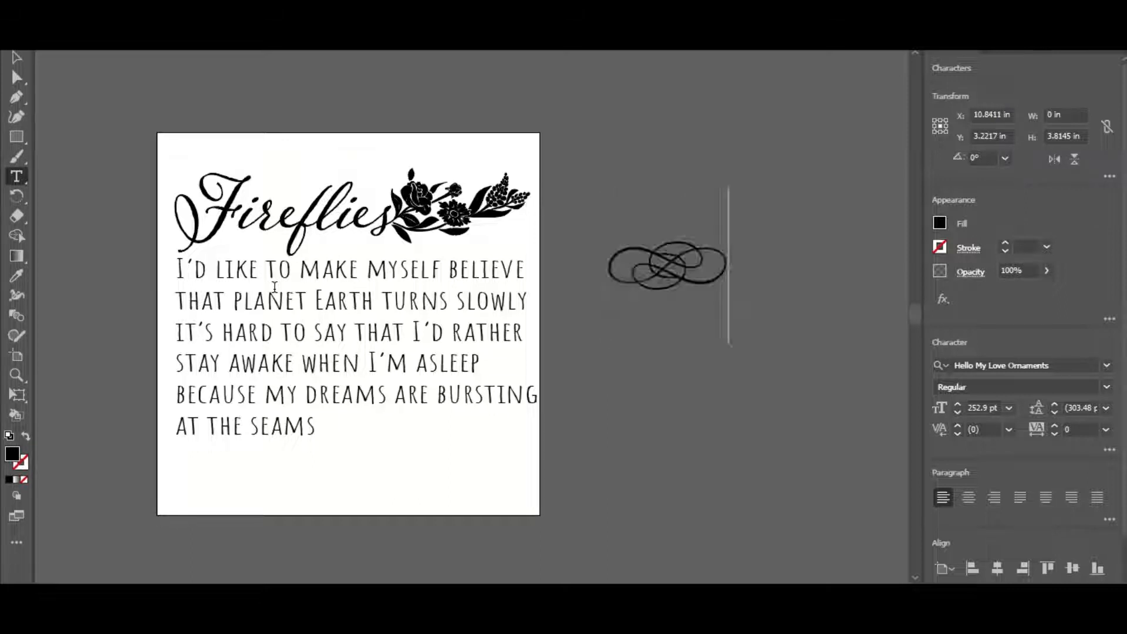
key("BackSpace")
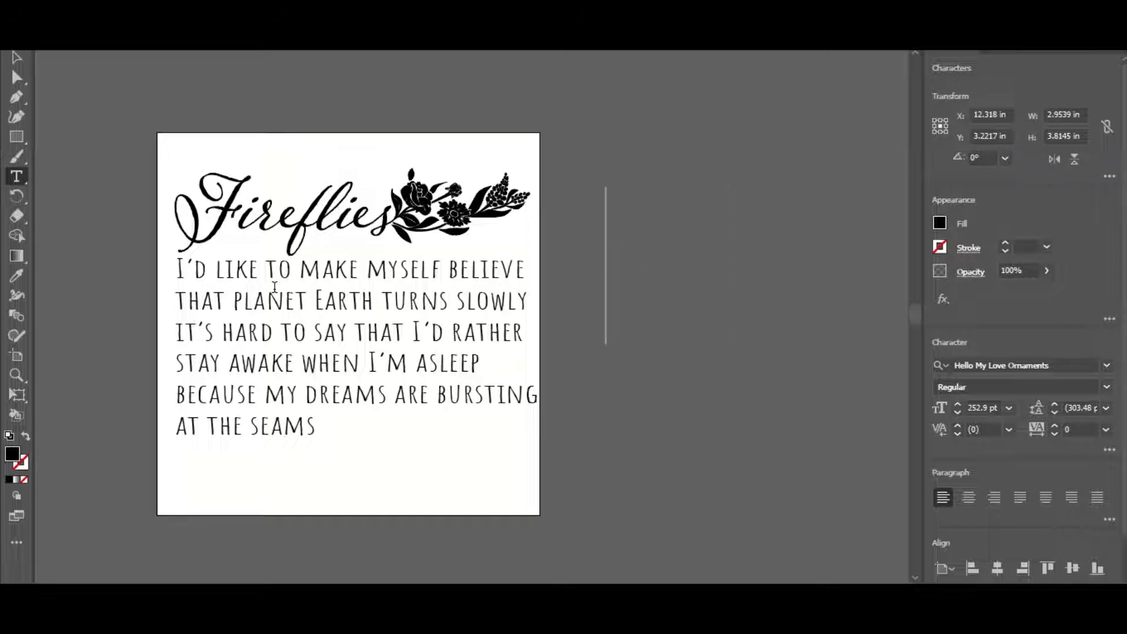
type("c")
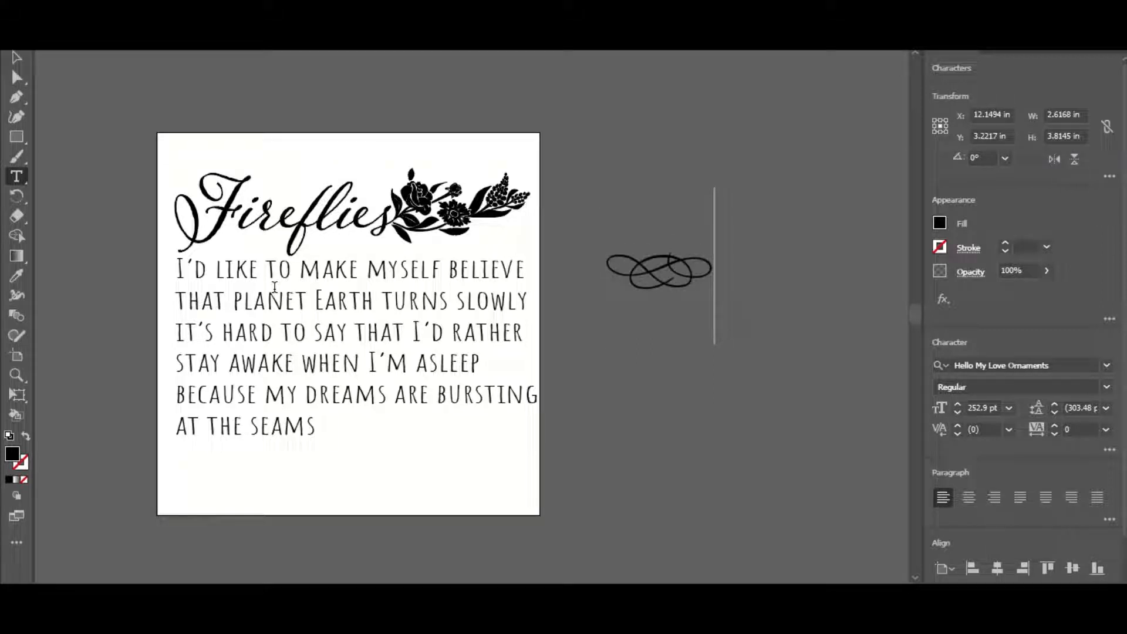
Move the flourish beneath the last lyric line and enlarge it to about 9.4 in wide
left_click(16, 57)
left_click(624, 264)
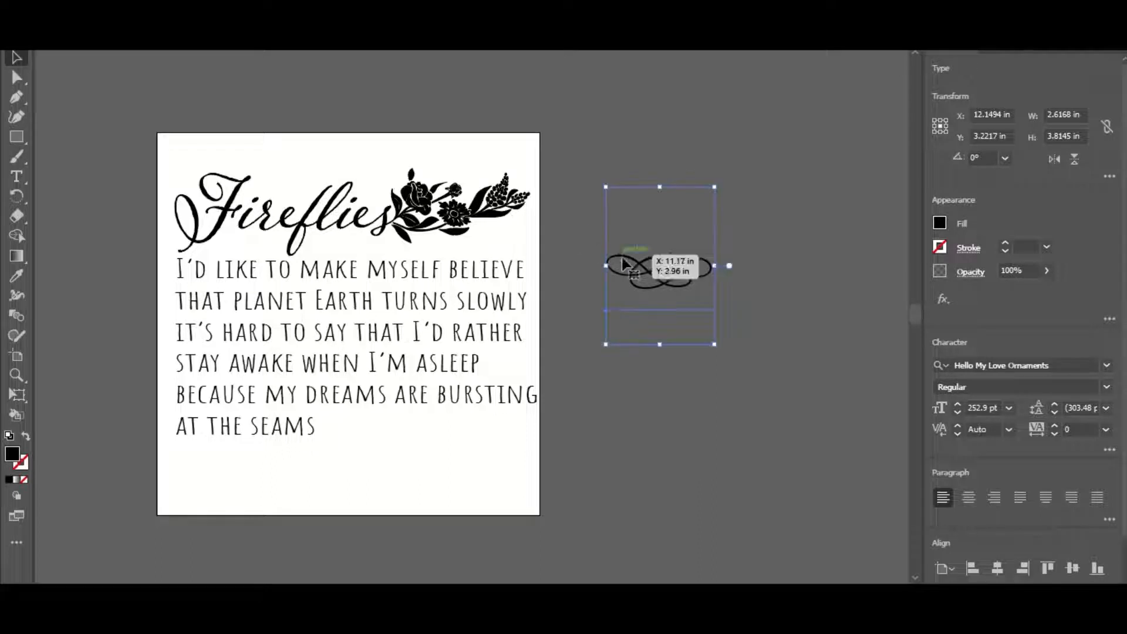
left_click_drag(624, 264, 214, 480)
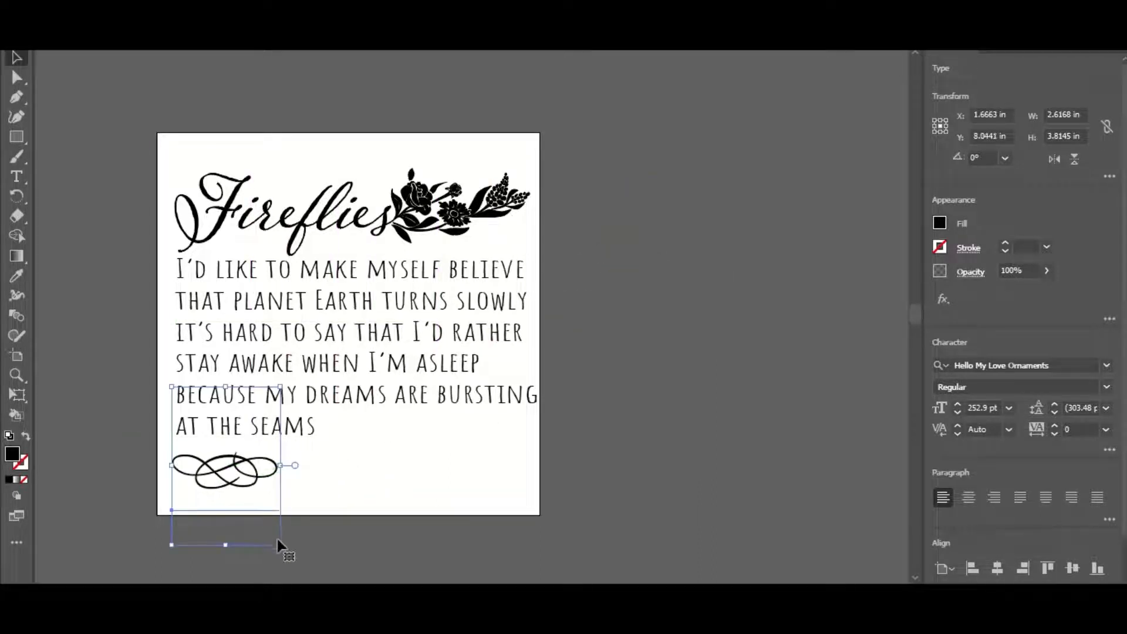
left_click_drag(363, 575, 549, 551)
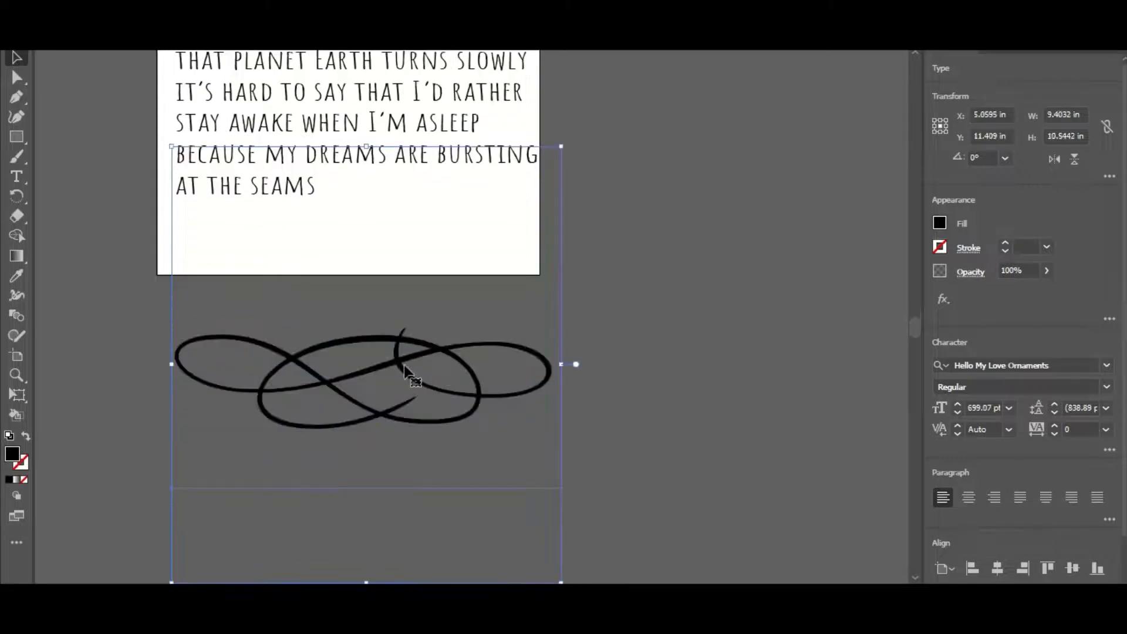
Fit the flourish into the gap after "at the seams", scaling it to about 5.2 in wide and 6 in high
left_click_drag(403, 364, 388, 249)
scroll(517, 290, "up", 5)
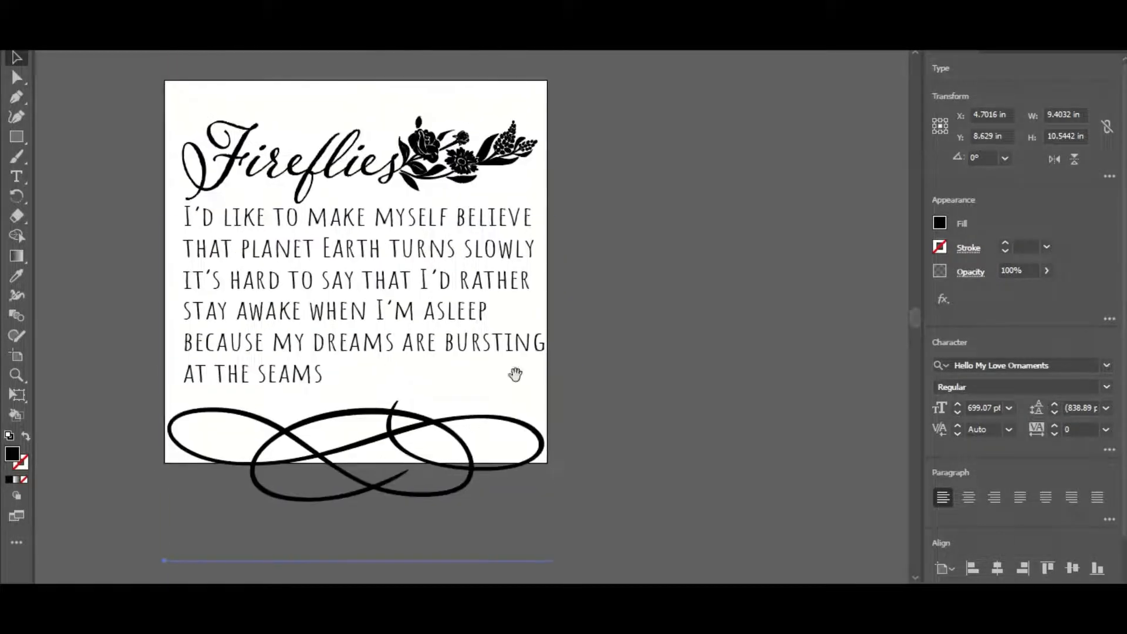
left_click_drag(453, 414, 458, 396)
left_click_drag(489, 454, 649, 406)
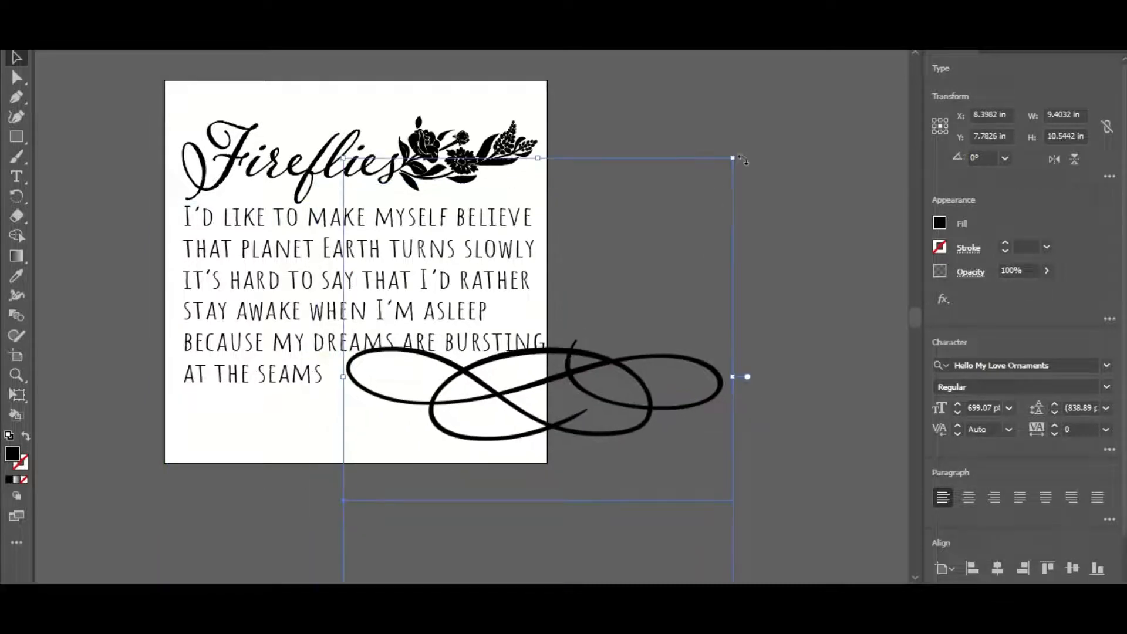
left_click_drag(734, 159, 490, 348)
left_click_drag(473, 434, 473, 339)
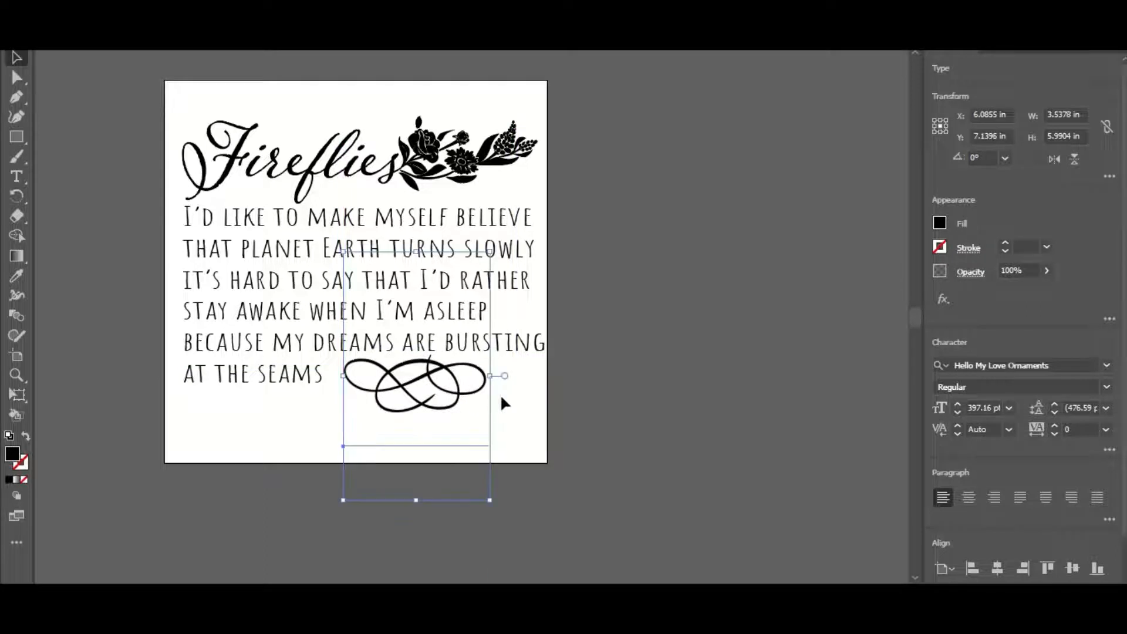
left_click_drag(493, 379, 473, 402)
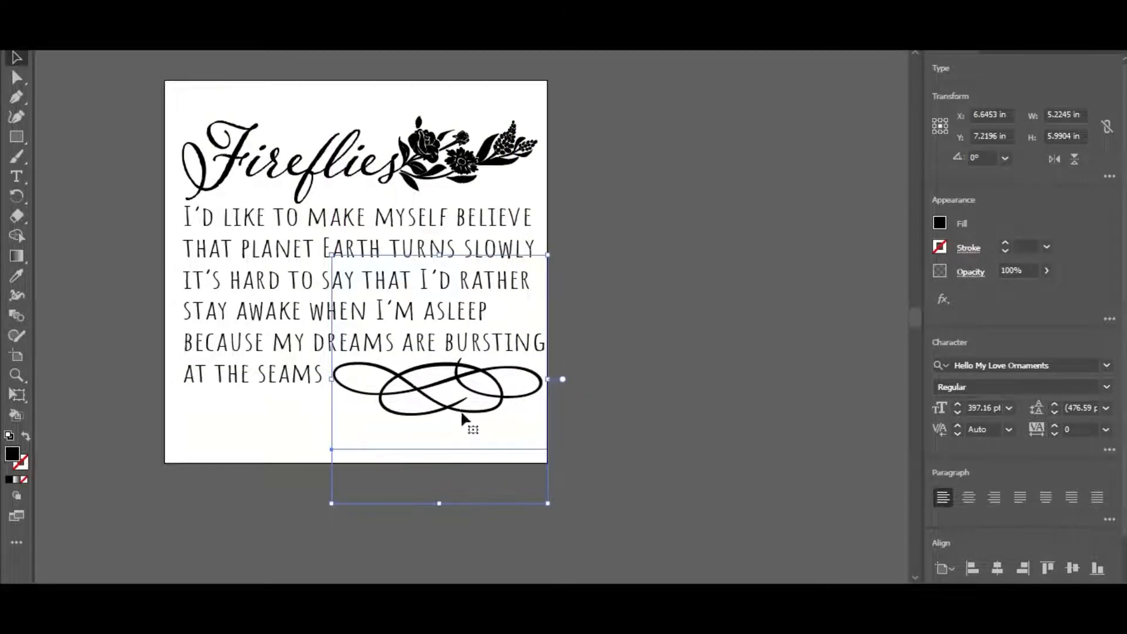
Try other ornament characters in place of the flourish and replace it with the leafy branch
double_click(526, 383)
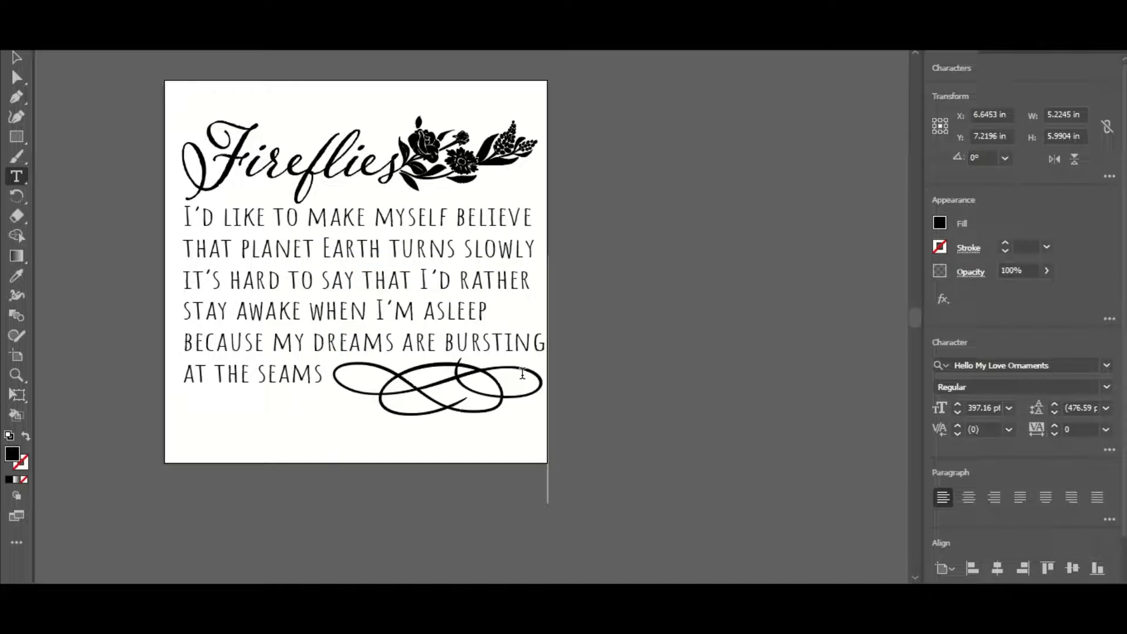
type("b")
key("BackSpace")
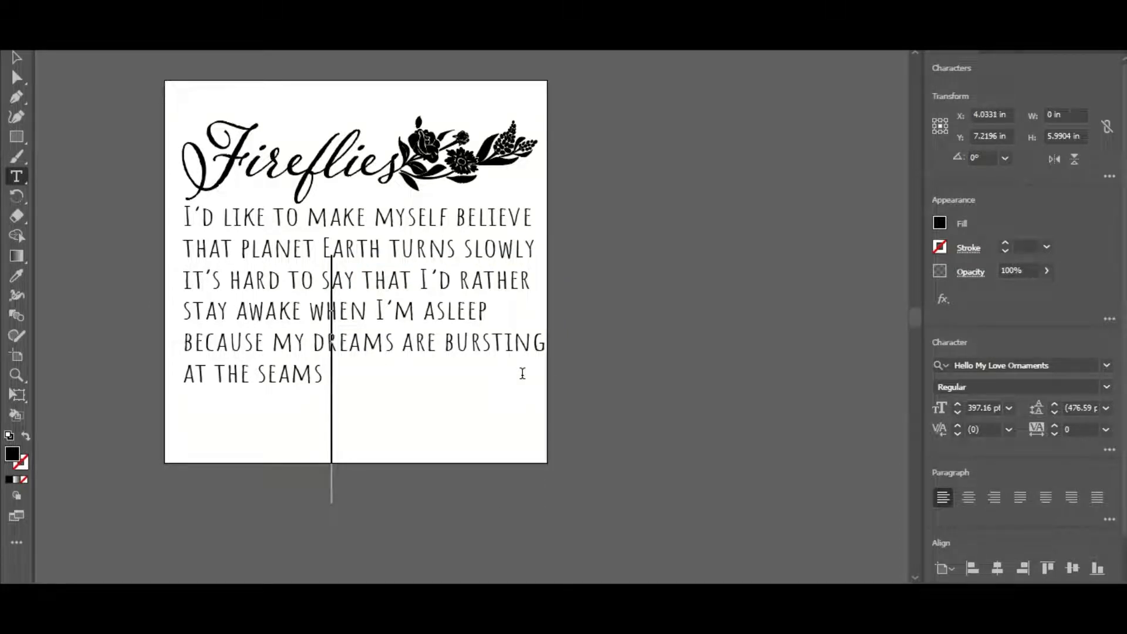
type("c")
key("BackSpace")
type("d")
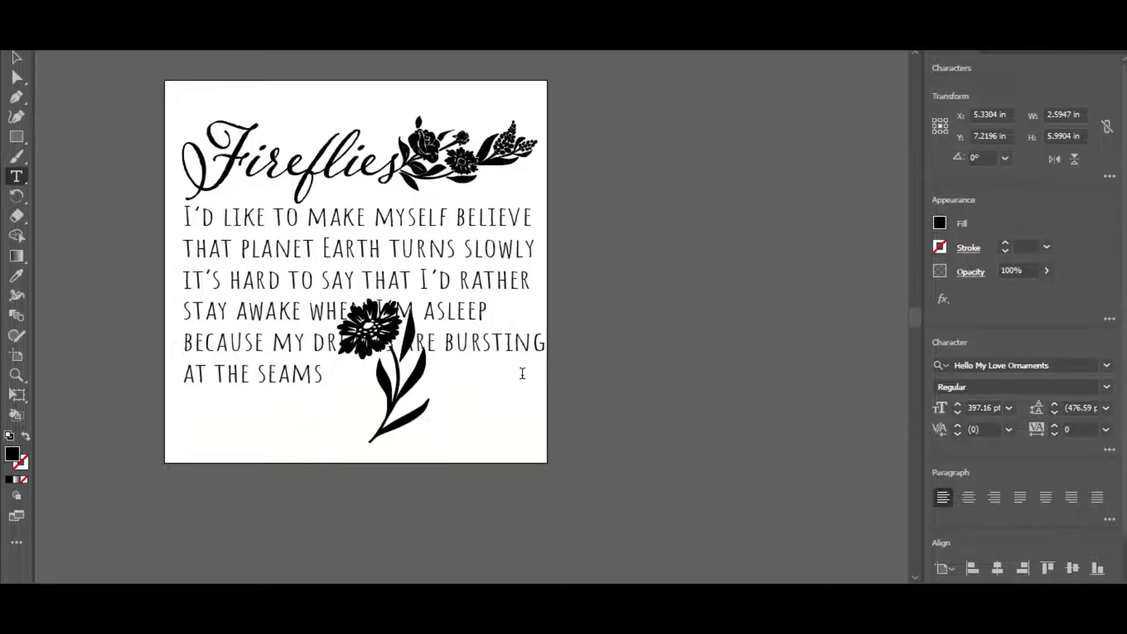
key("BackSpace")
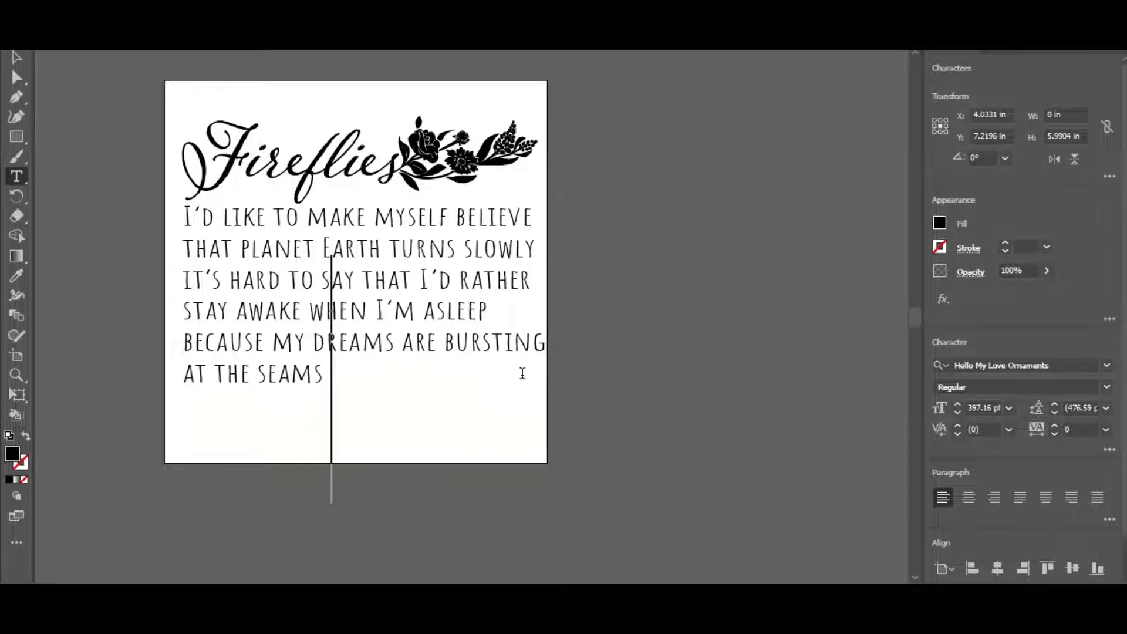
type("e")
key("BackSpace")
type("f")
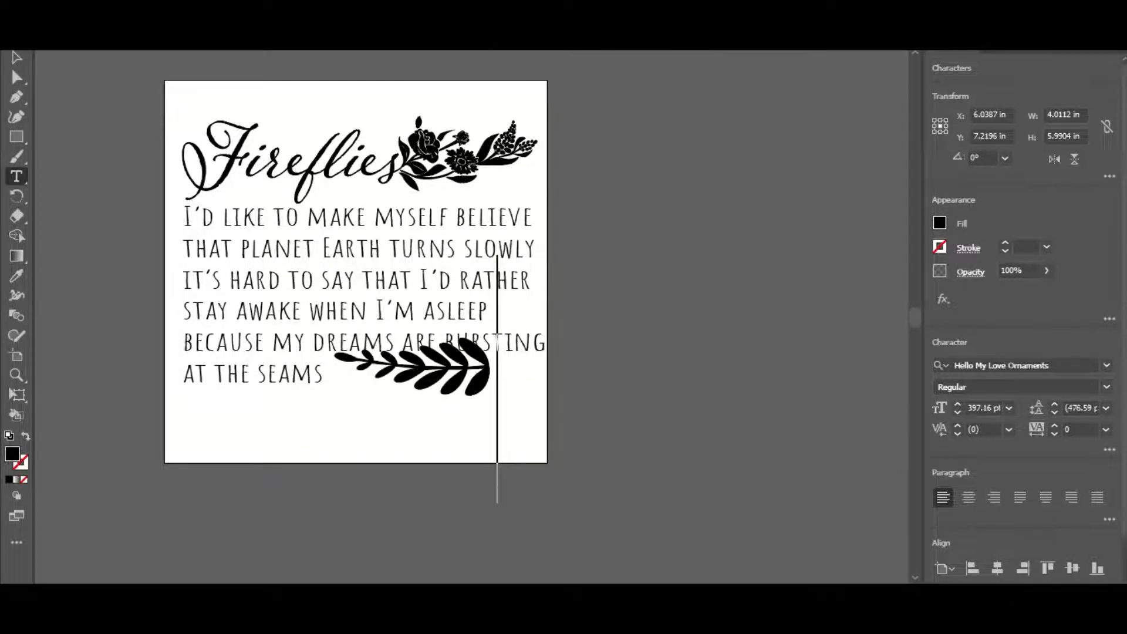
Reflect the leafy branch across the vertical axis and move it into the gap after "at the seams"
left_click(185, 2)
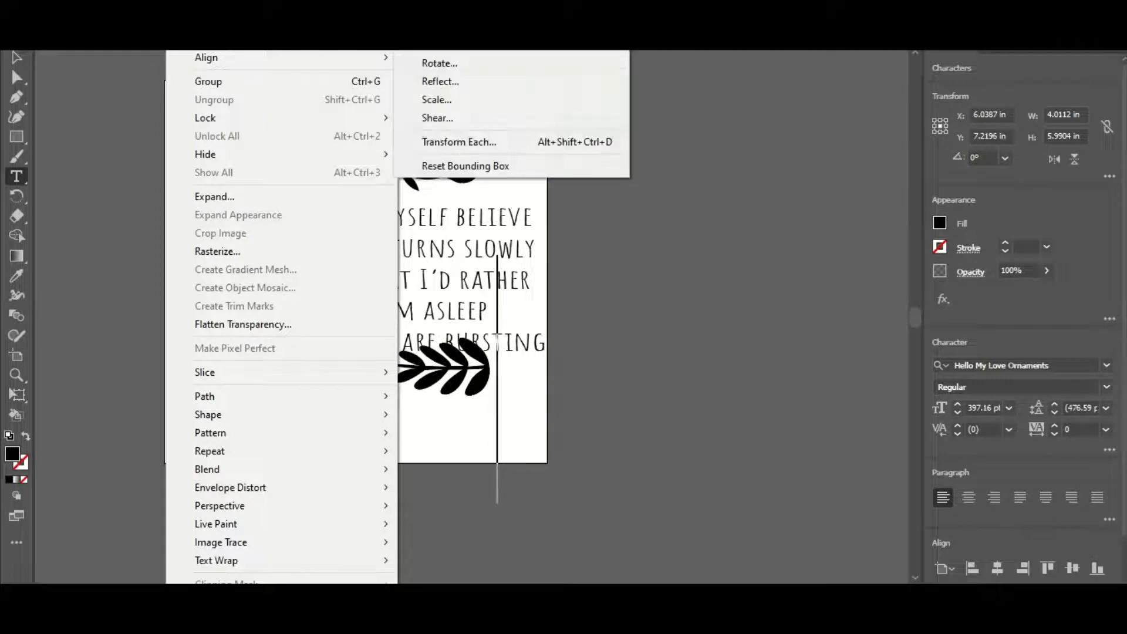
left_click(471, 83)
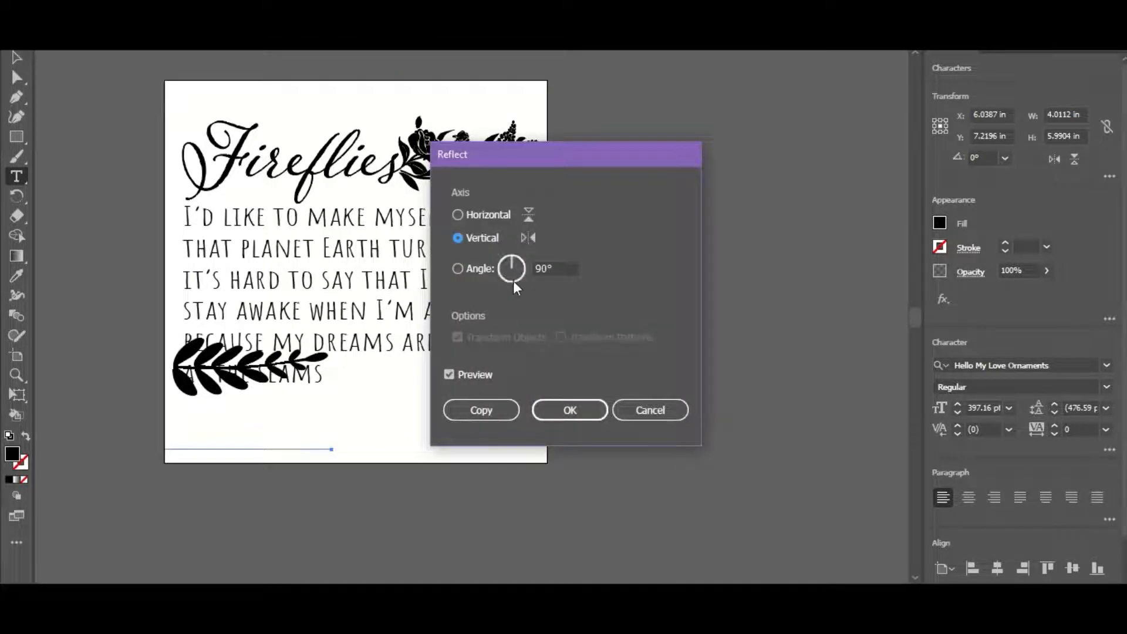
left_click(573, 411)
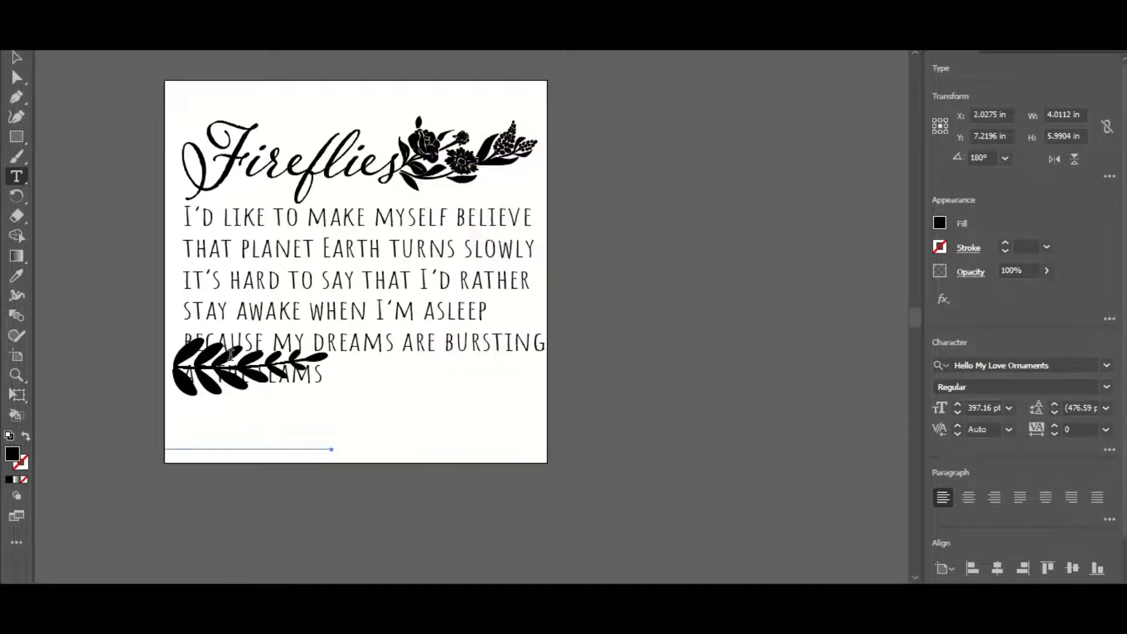
left_click(14, 61)
left_click_drag(287, 399, 413, 410)
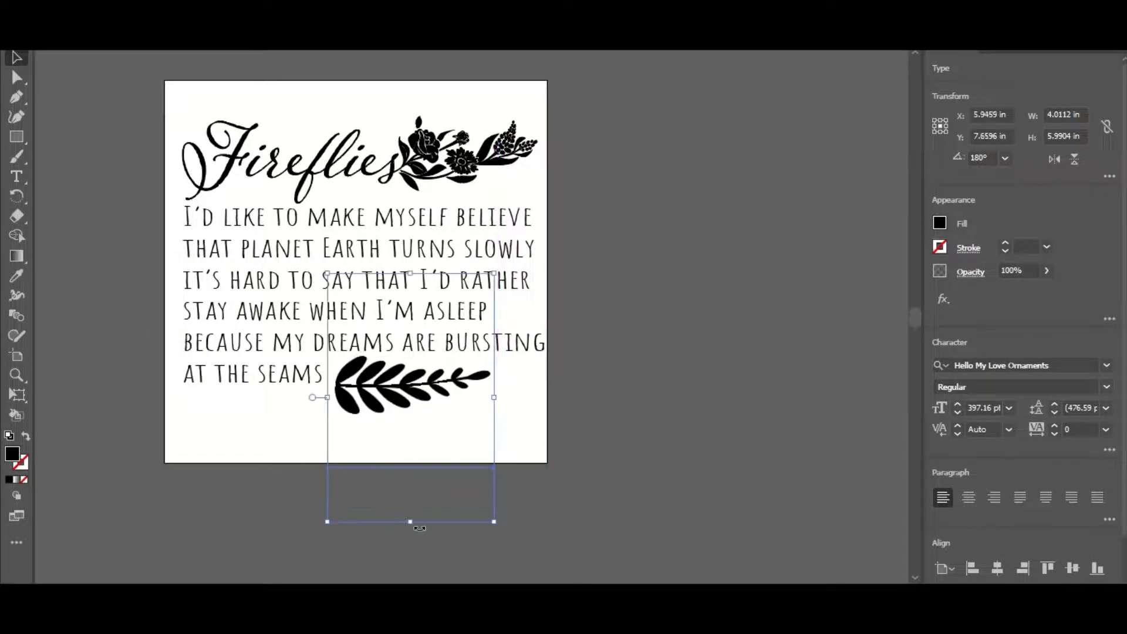
Flatten the leafy branch slightly and stretch it to fill the space between "seams" and the artboard's right edge
left_click_drag(415, 522, 415, 476)
left_click_drag(428, 378, 424, 392)
left_click_drag(493, 389, 552, 392)
left_click(662, 398)
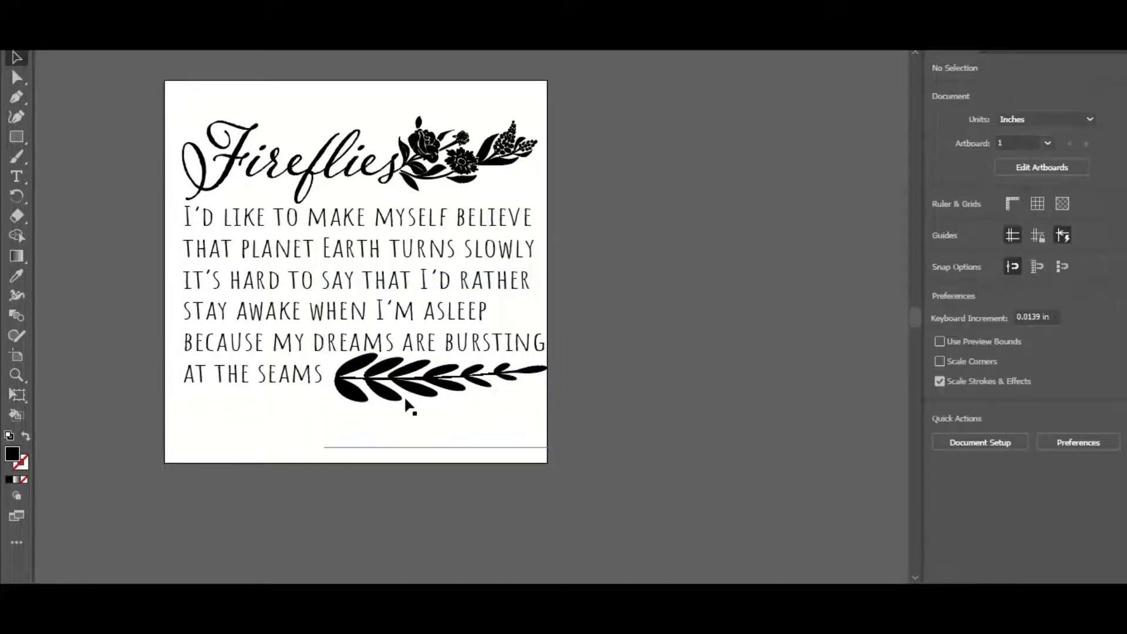
mouse_move(404, 396)
left_mouse_down()
mouse_move(398, 409)
mouse_move(400, 396)
left_mouse_up()
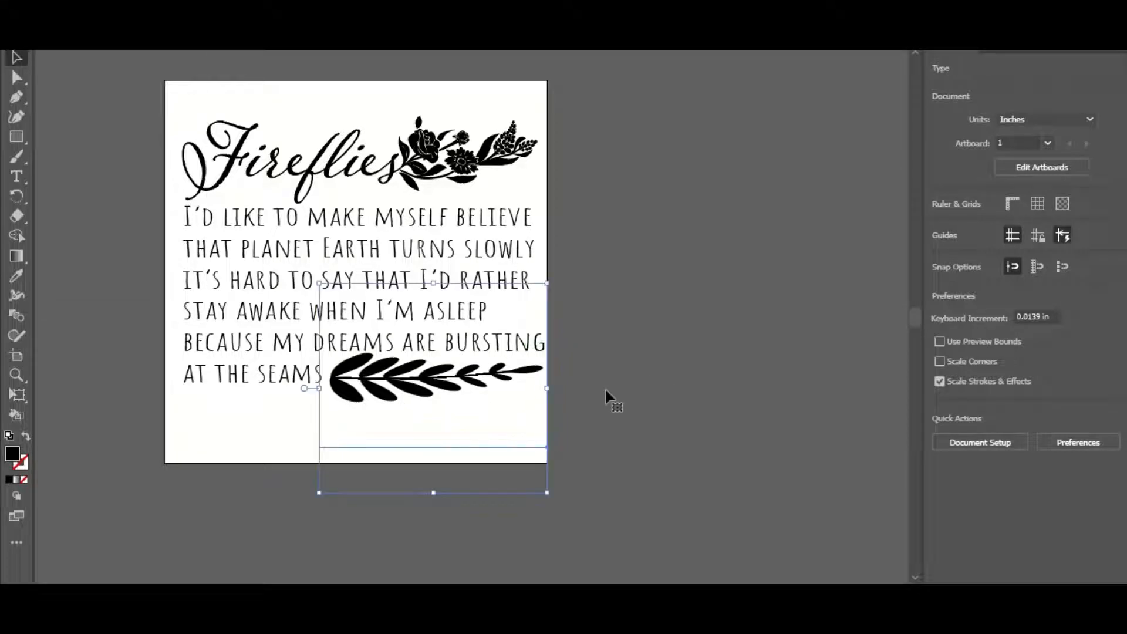
Convert the lyrics and the leafy branch to outlines and unite them into one shape
left_click(123, 353)
left_click_drag(123, 353, 706, 435)
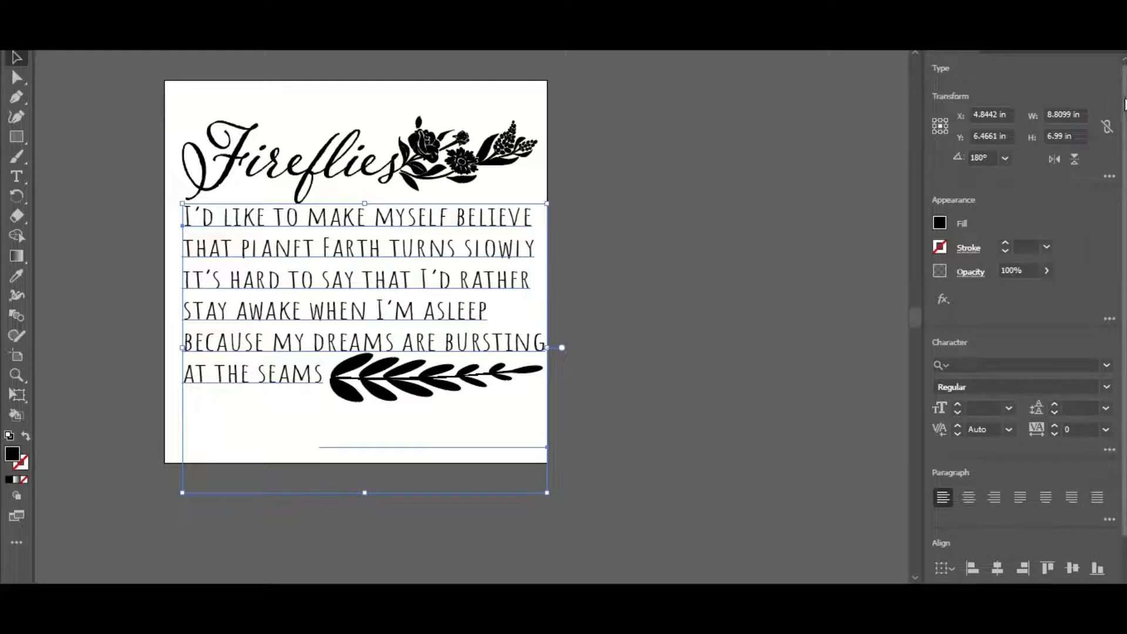
scroll(1021, 270, "down", 2)
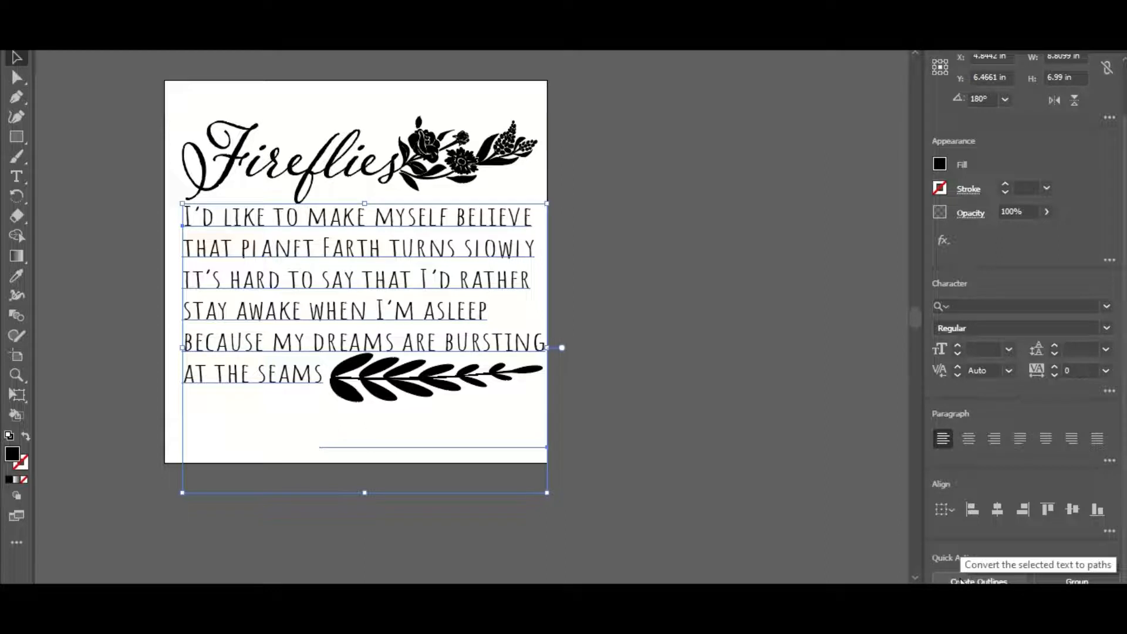
left_click(961, 580)
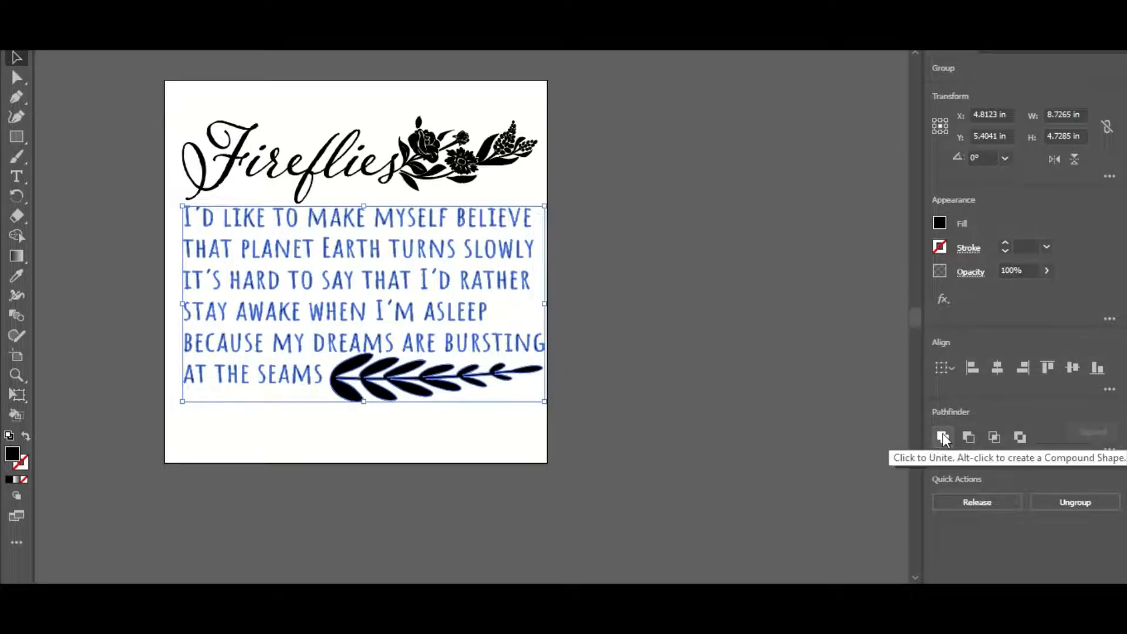
left_click(943, 437)
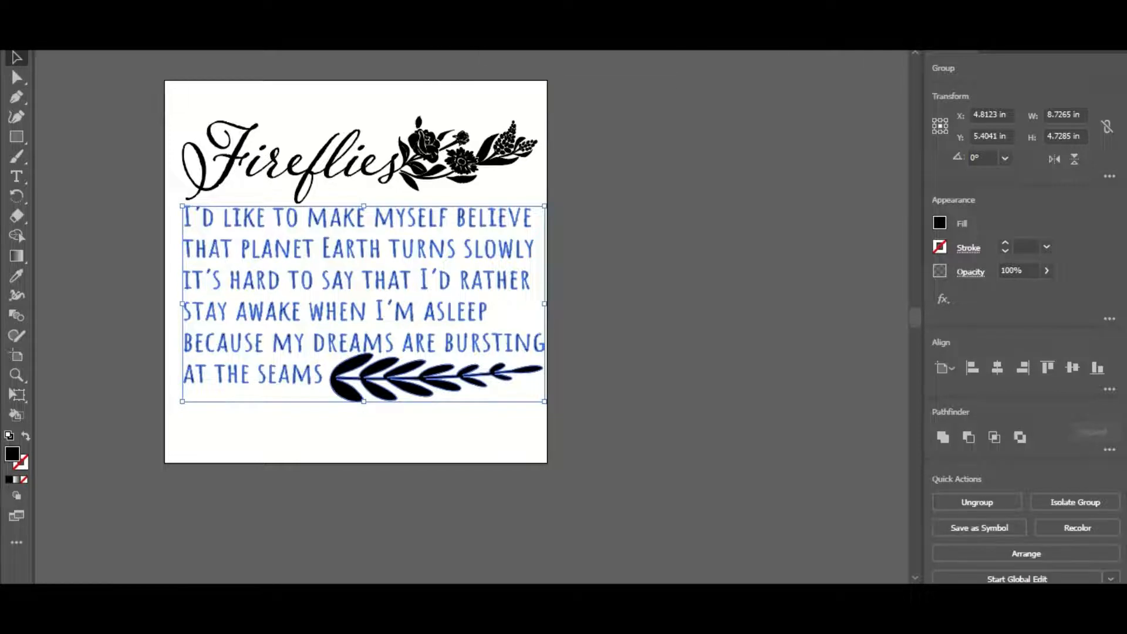
Make the united lyrics and leafy branch a compound path and nudge it slightly right and down beneath the title
left_click(181, 6)
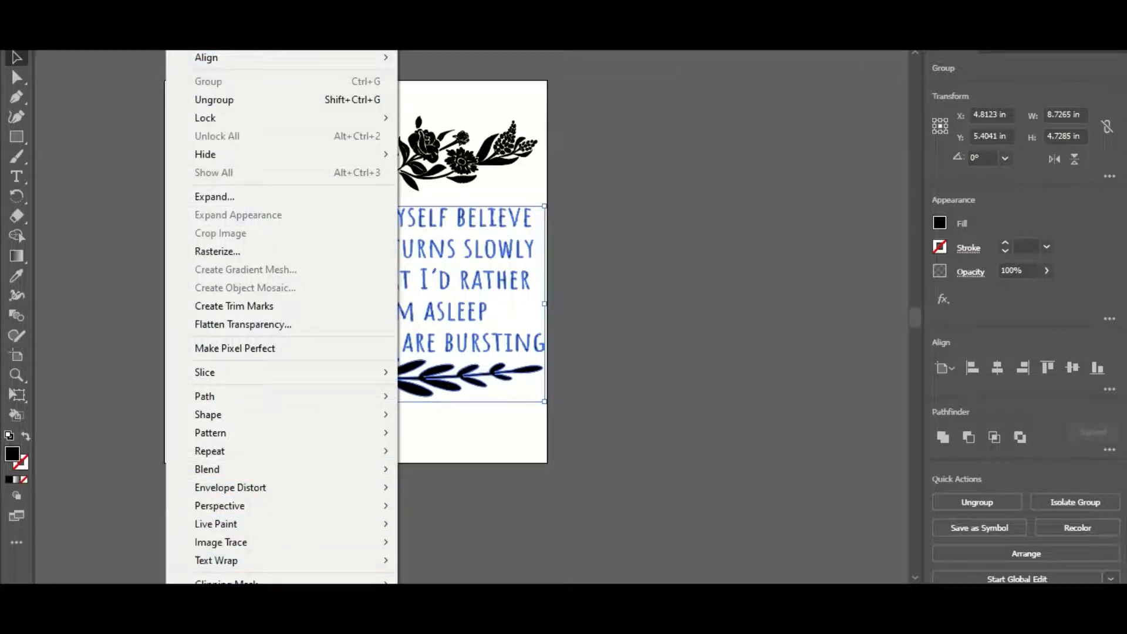
mouse_move(258, 582)
left_click(438, 581)
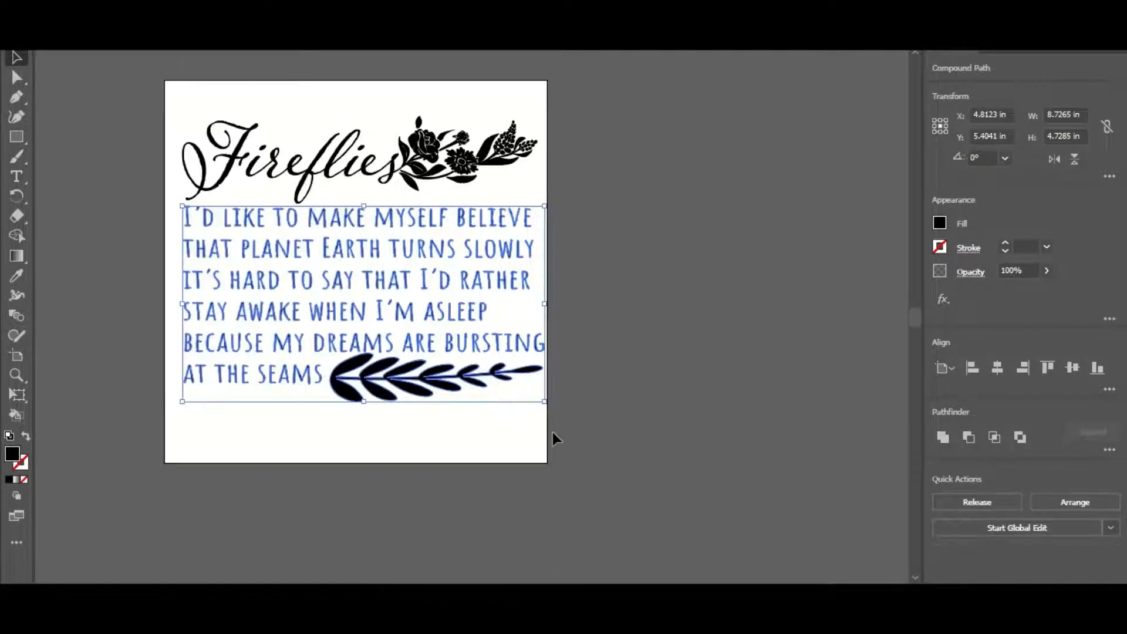
left_click(552, 432)
left_click_drag(405, 389, 373, 388)
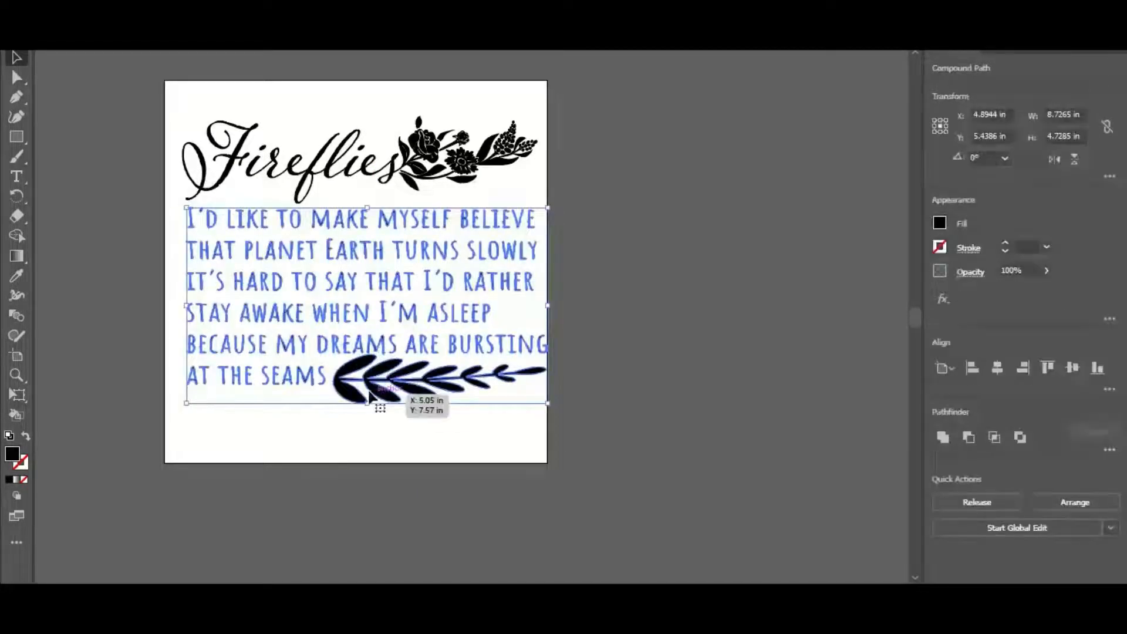
left_click(720, 228)
Save the design on the computer's Desktop as an SVG file named Fireflies, using the SVG 1.1 profile with embedded images
key("alt+f")
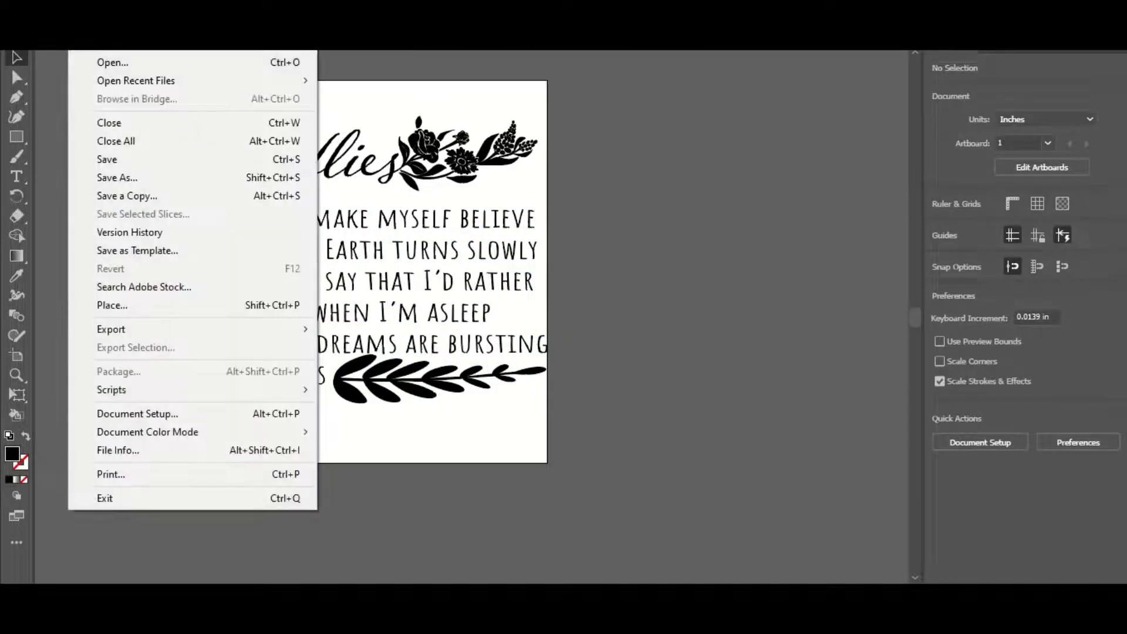
left_click(151, 174)
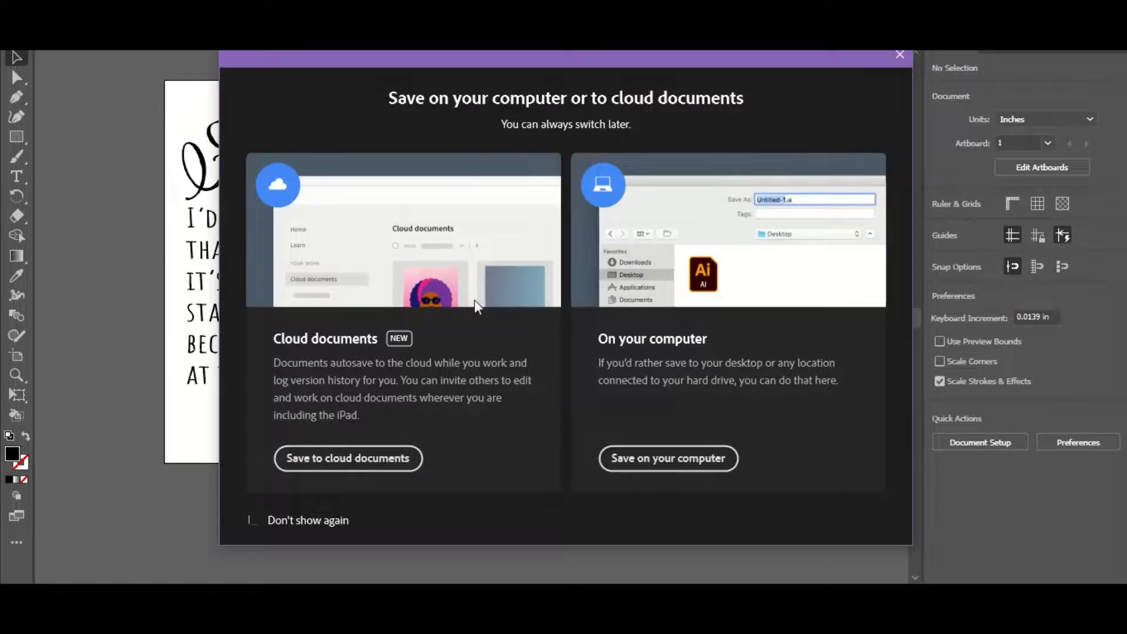
left_click(654, 458)
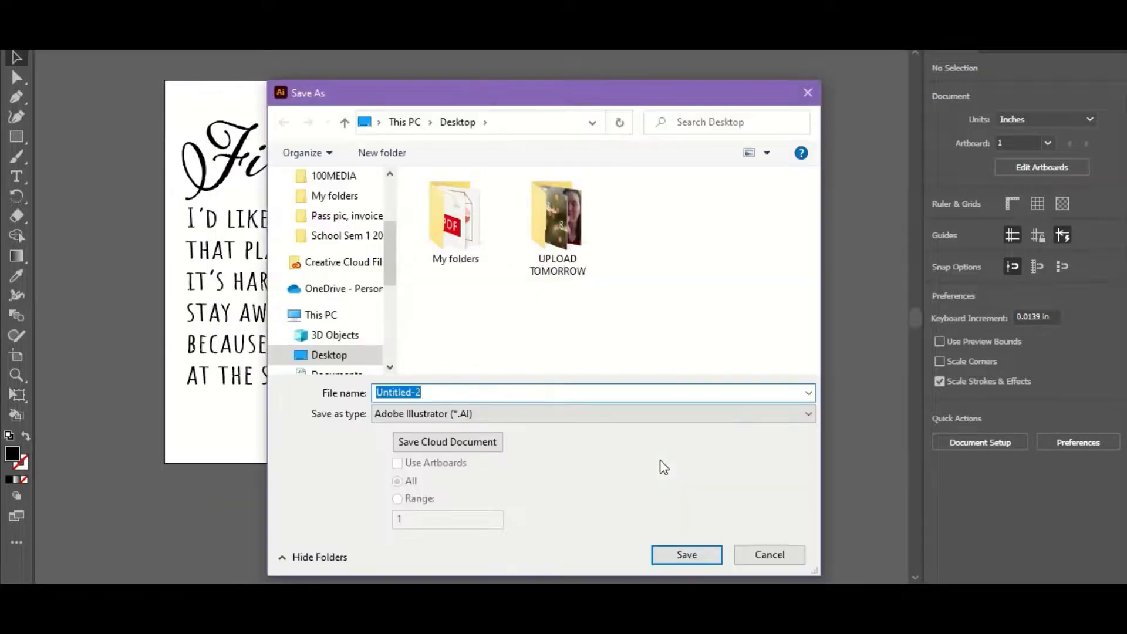
key("BackSpace")
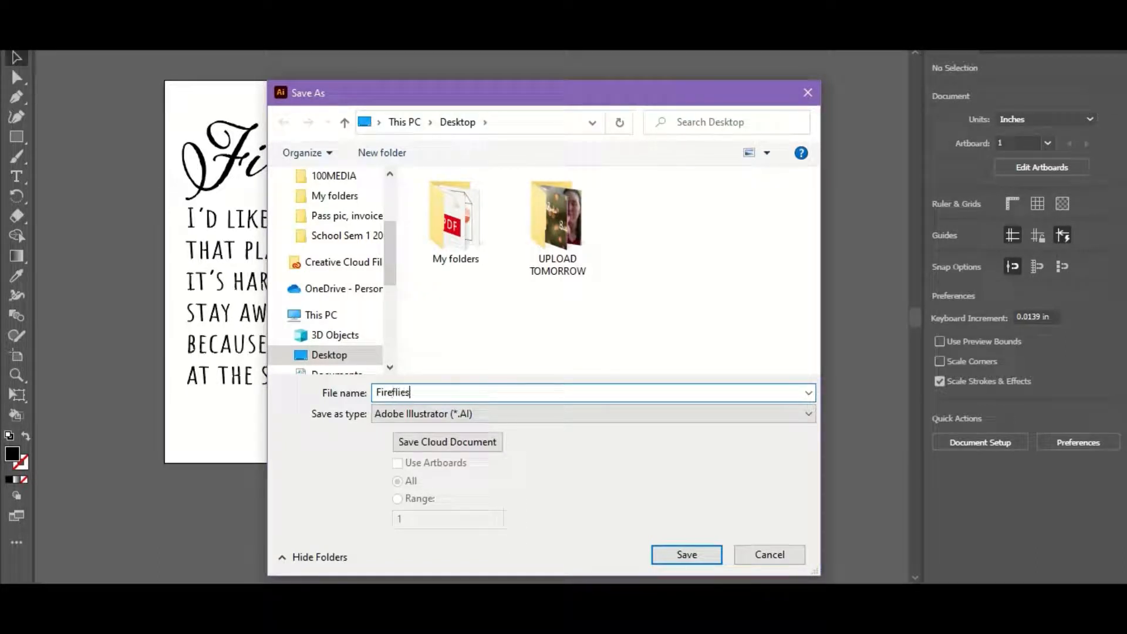
left_click(558, 413)
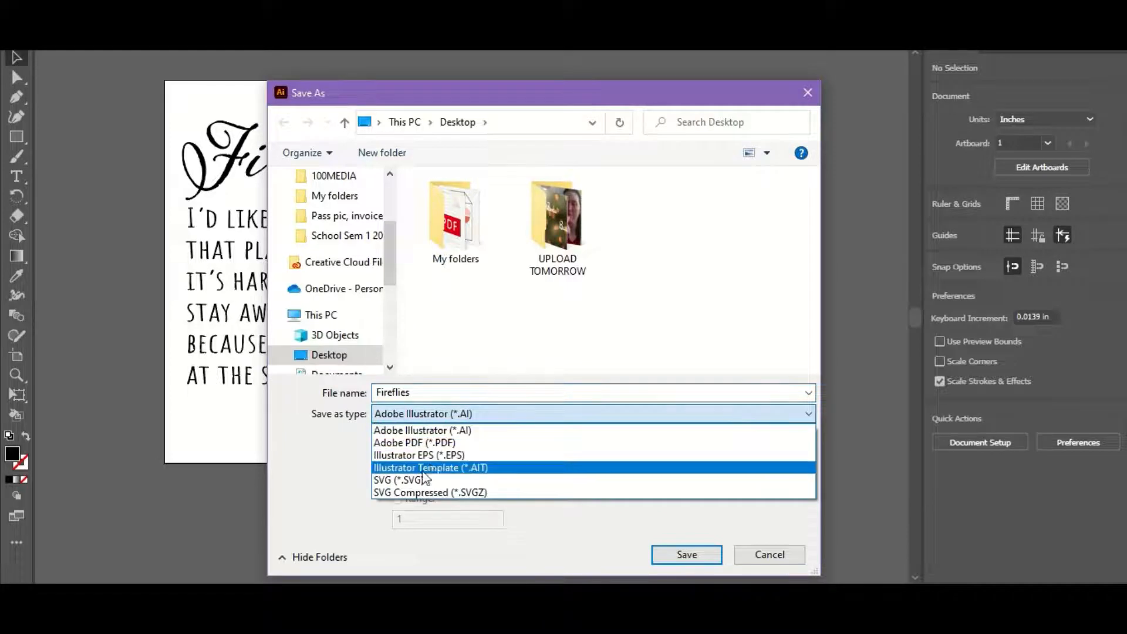
left_click(558, 476)
left_click(681, 559)
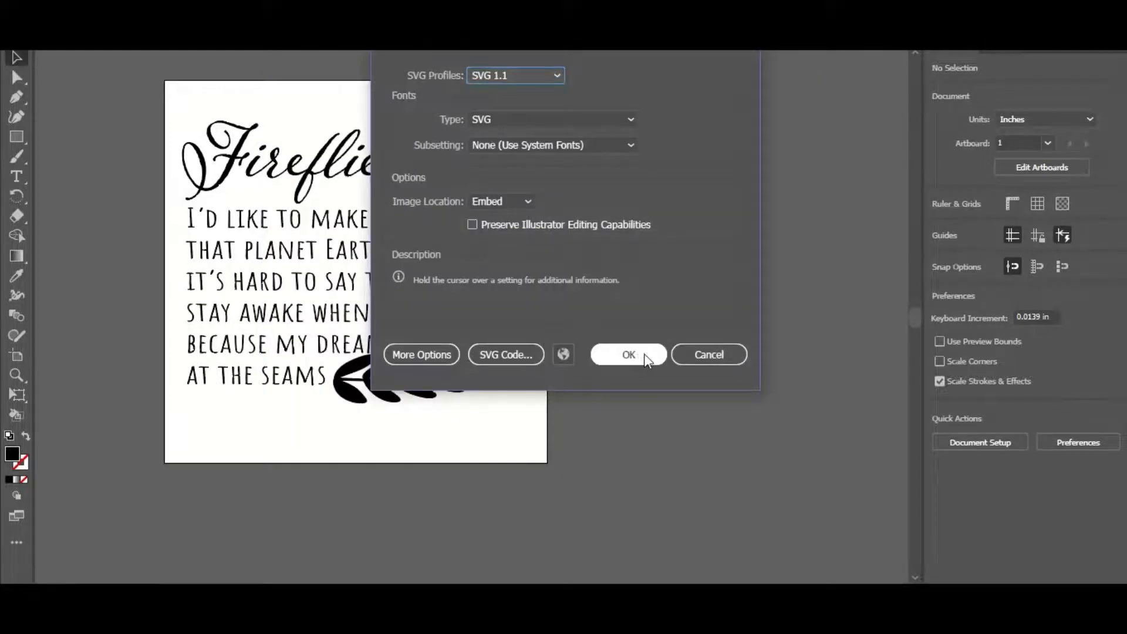
left_click(628, 354)
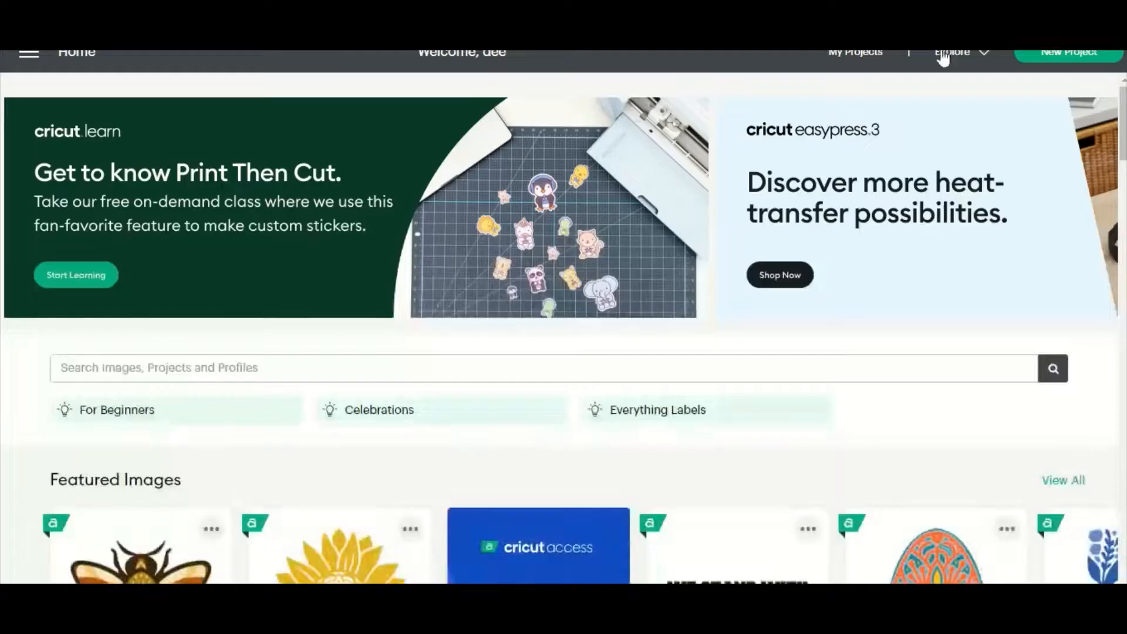
Switch to Cricut Design Space, start a new project and browse for an image file to upload
left_click(1038, 59)
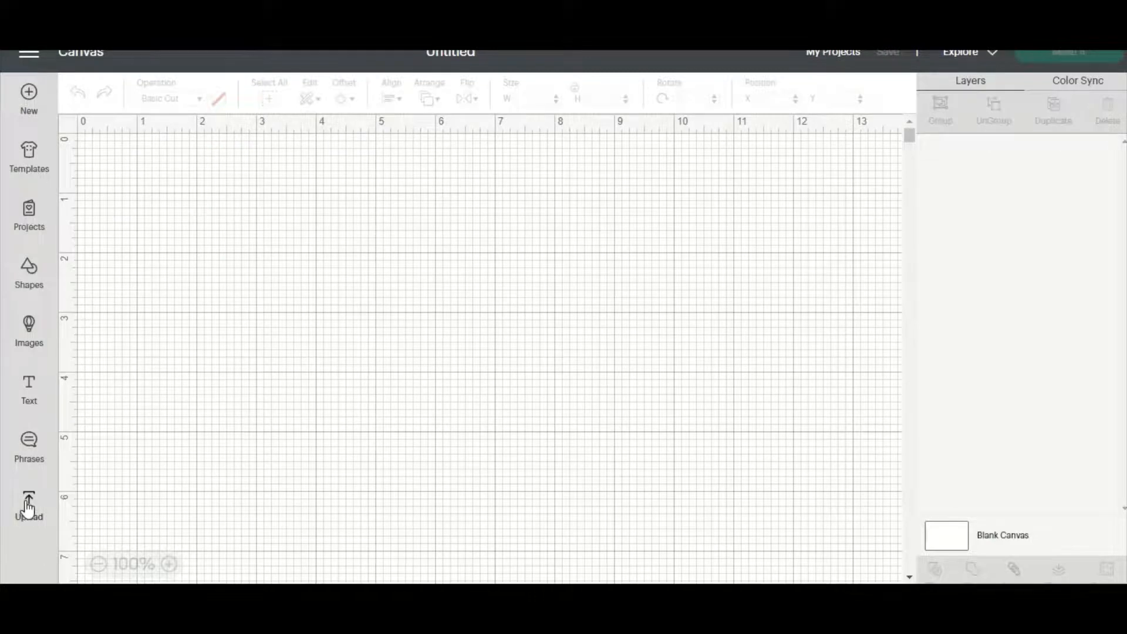
left_click(28, 509)
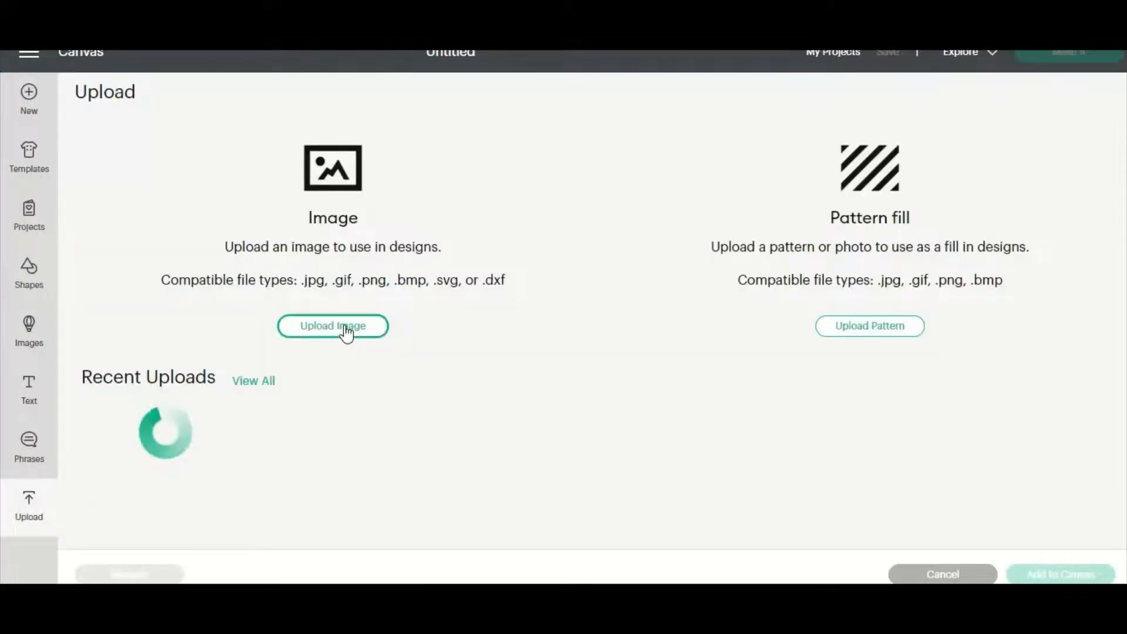
left_click(347, 332)
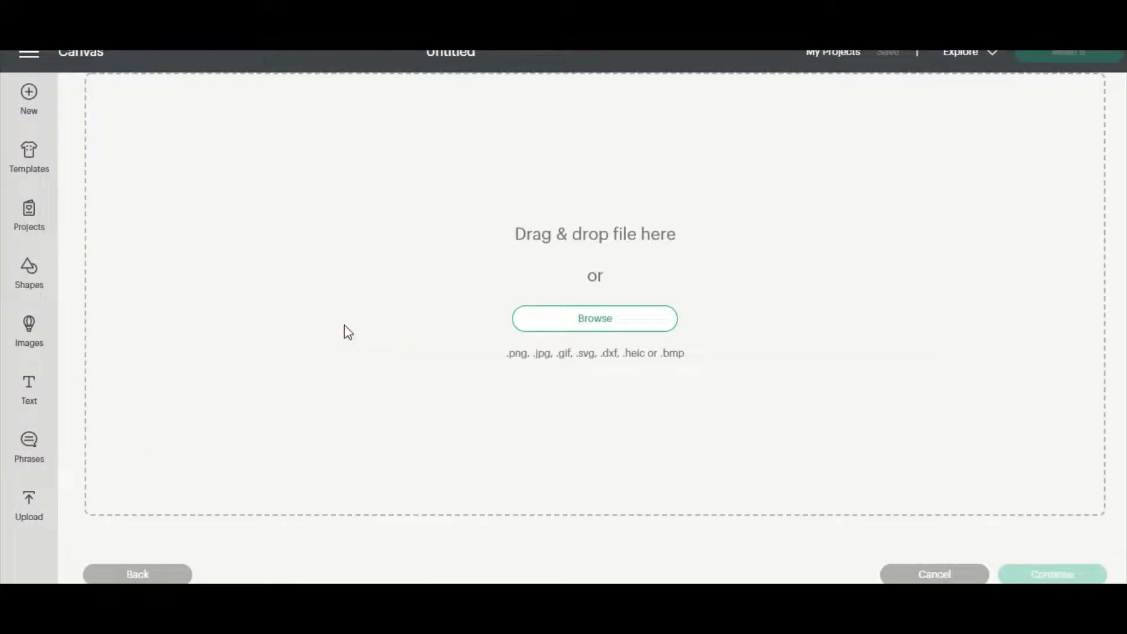
left_click(593, 328)
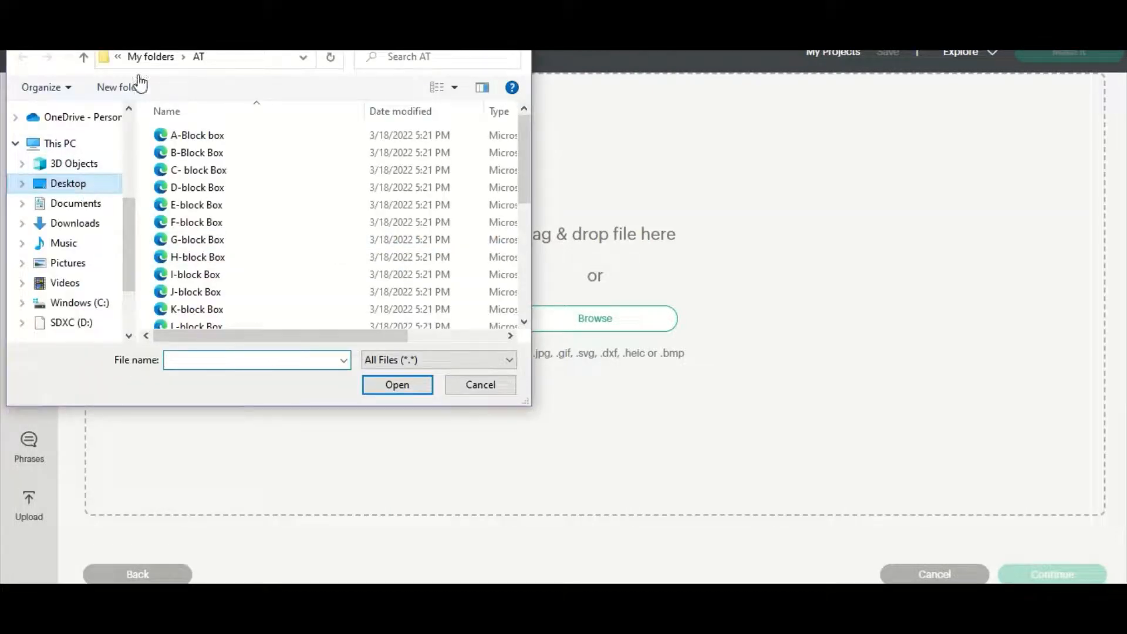
Upload the Fireflies file from the Desktop as a cut image and add it to the canvas
left_click(138, 57)
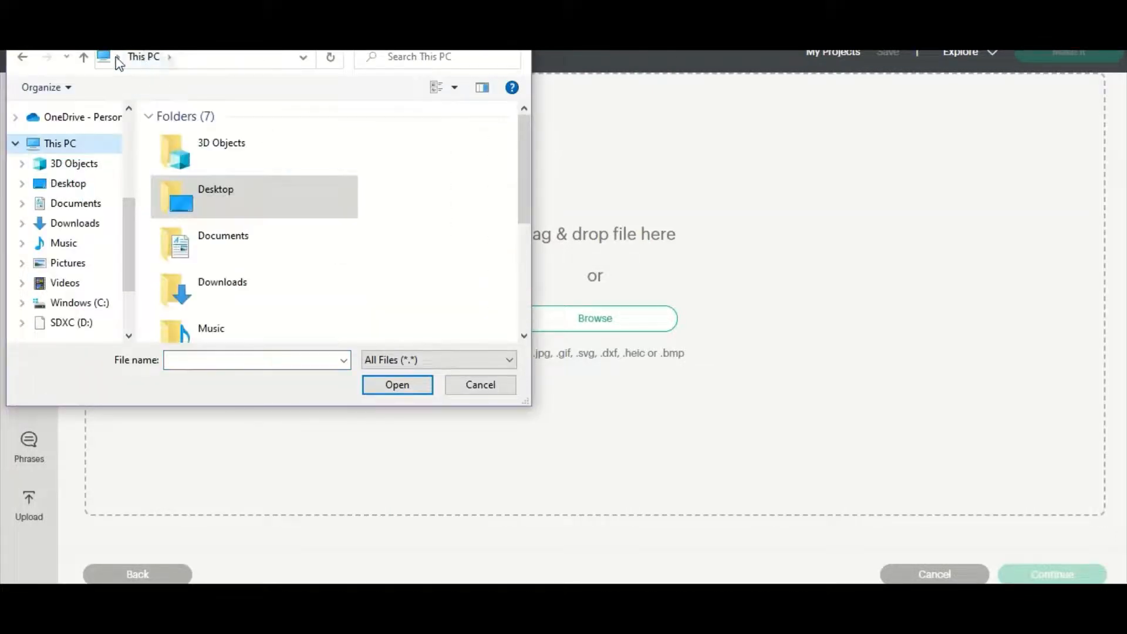
double_click(214, 195)
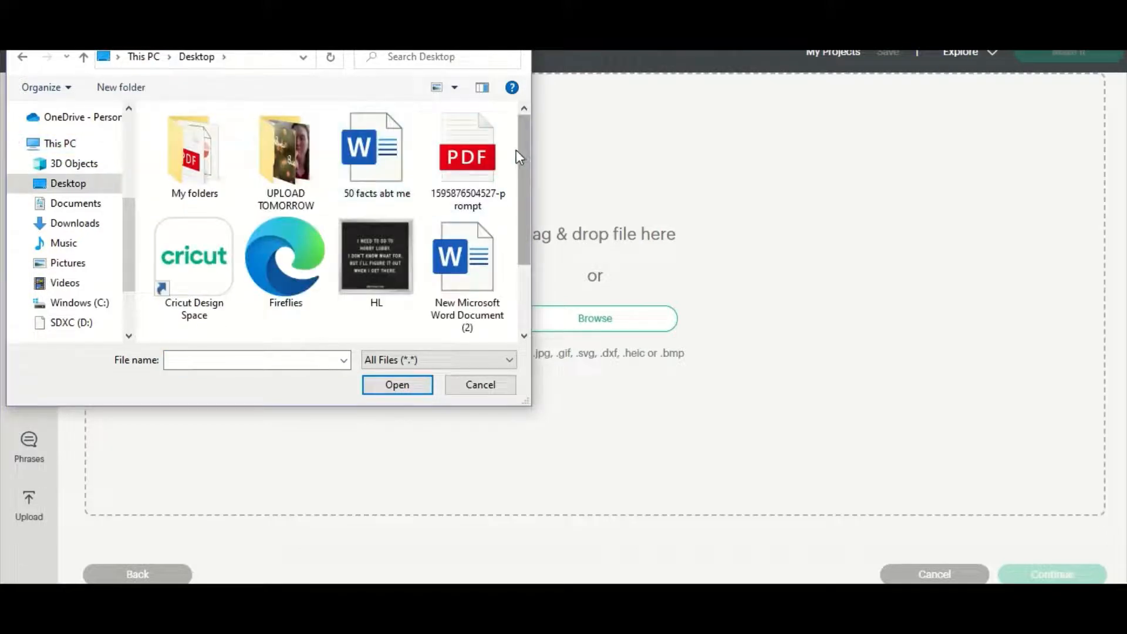
left_click(286, 258)
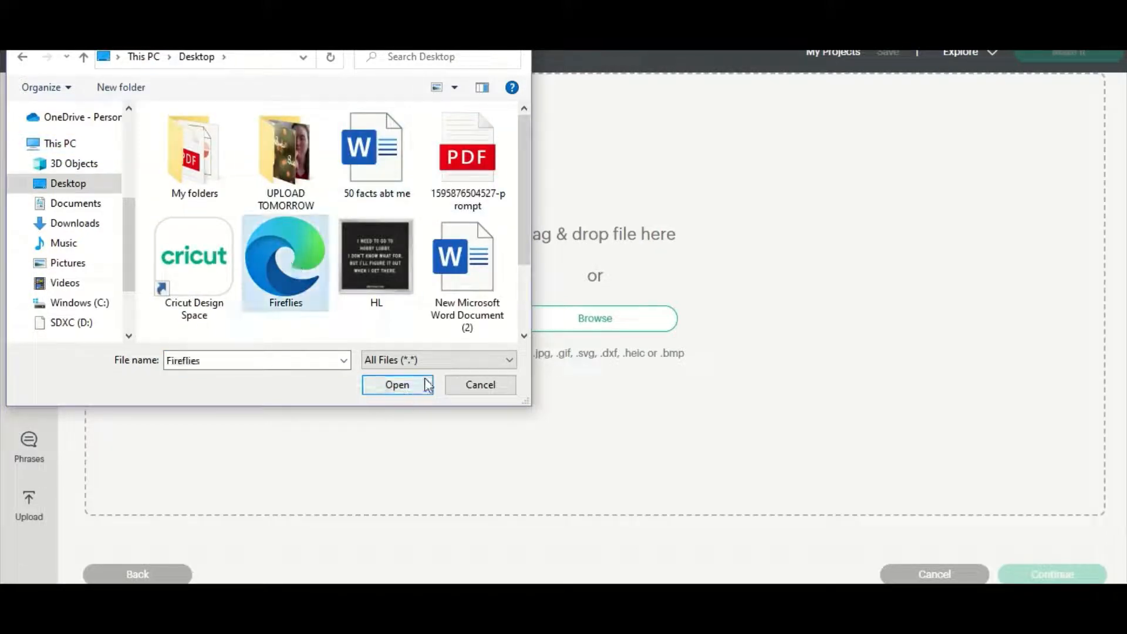
left_click(408, 386)
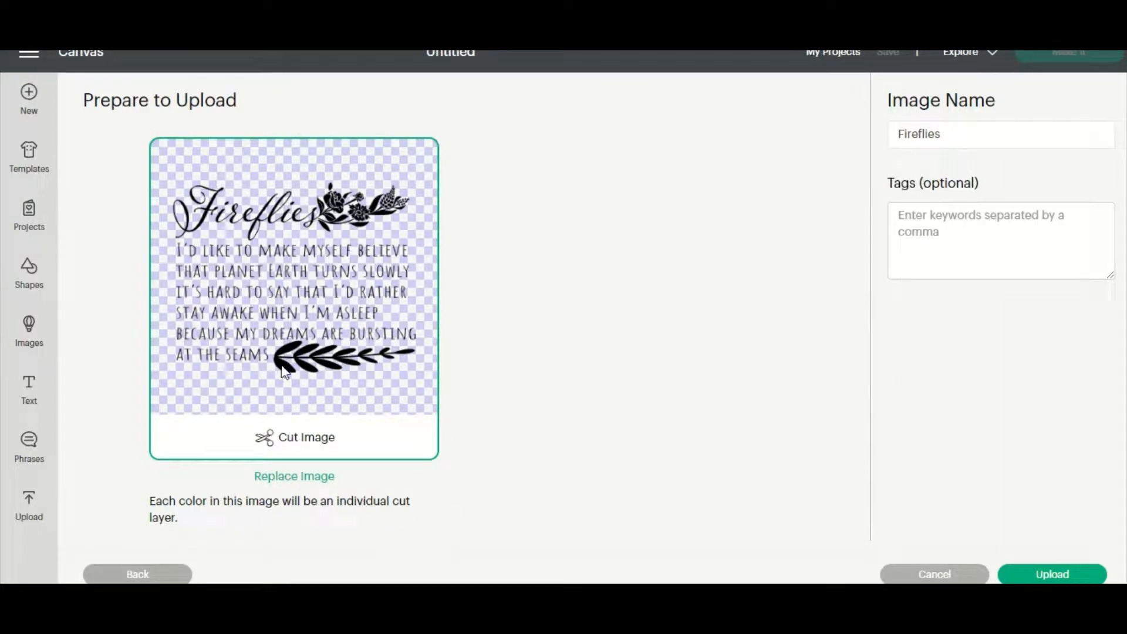
left_click(1043, 575)
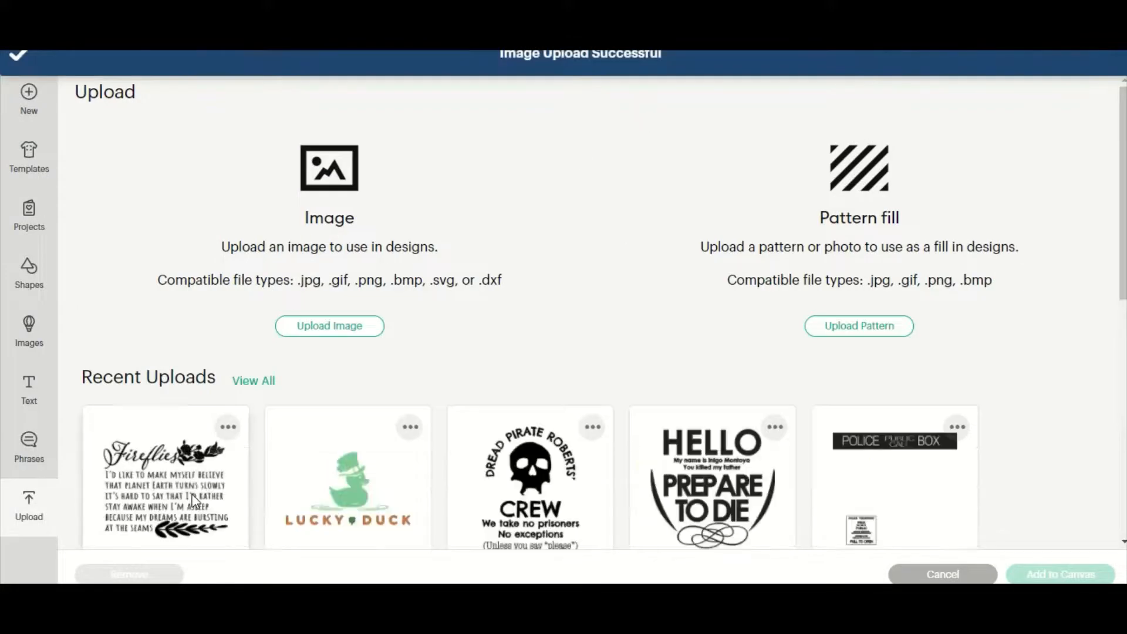
left_click(1082, 576)
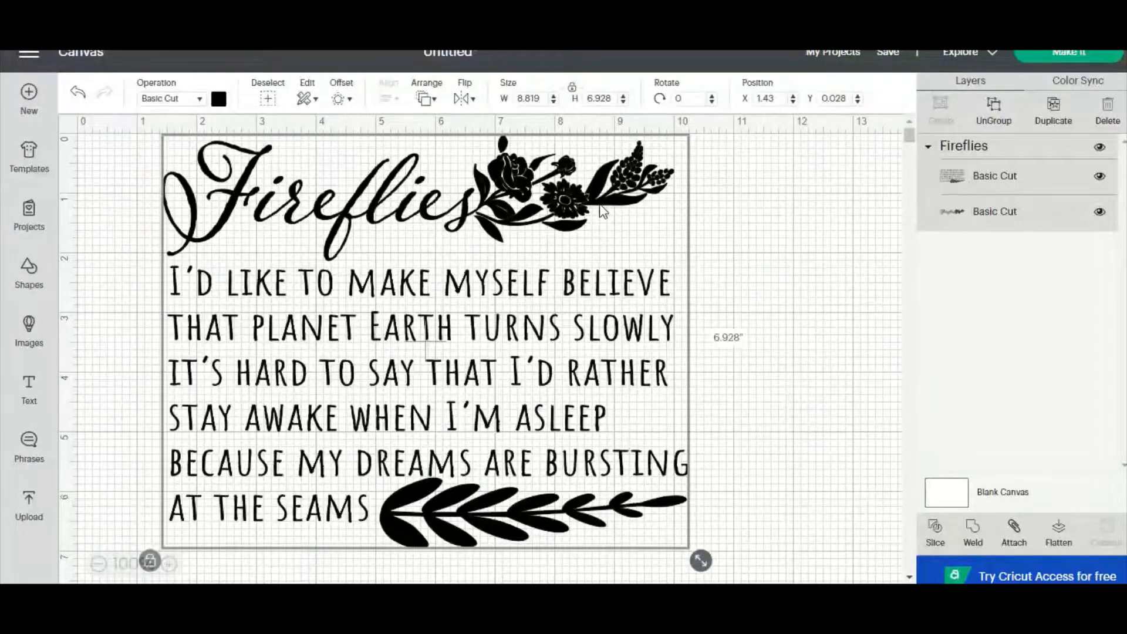
Move the whole Fireflies design around the canvas and place it at about X 1.125, Y 0
left_click(799, 256)
left_click_drag(636, 212, 613, 221)
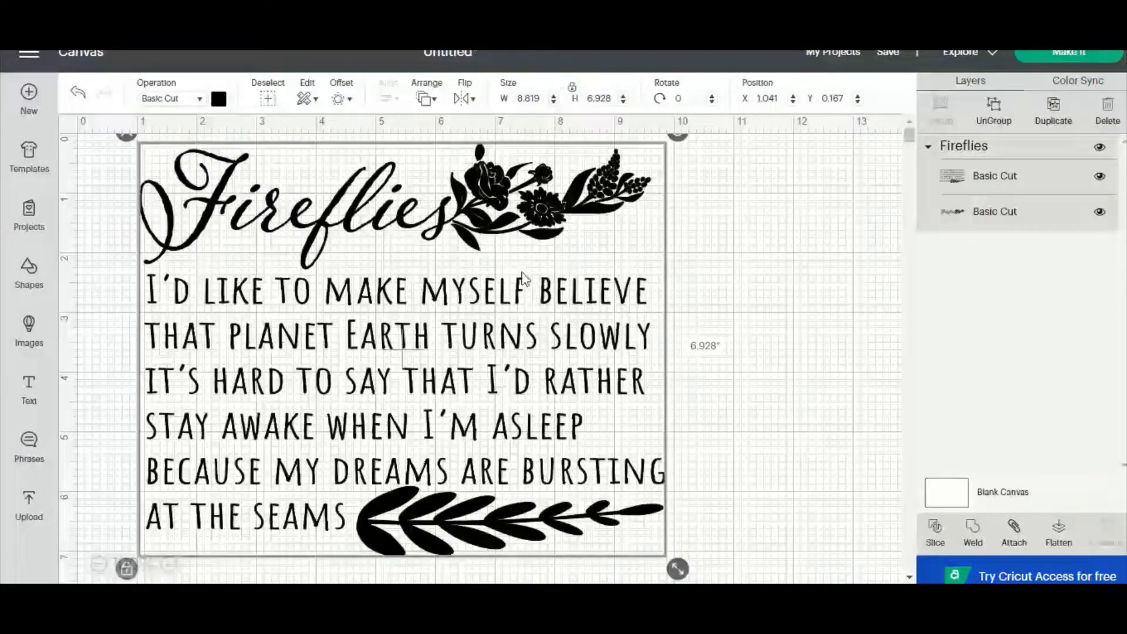
left_click_drag(512, 229, 550, 259)
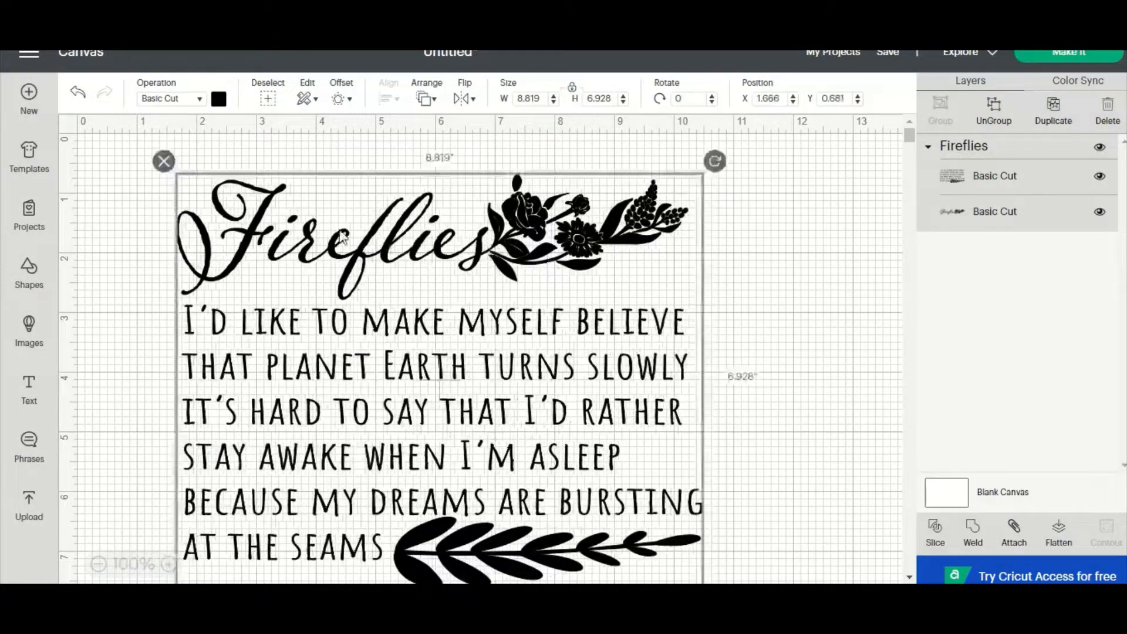
left_click_drag(644, 274, 612, 234)
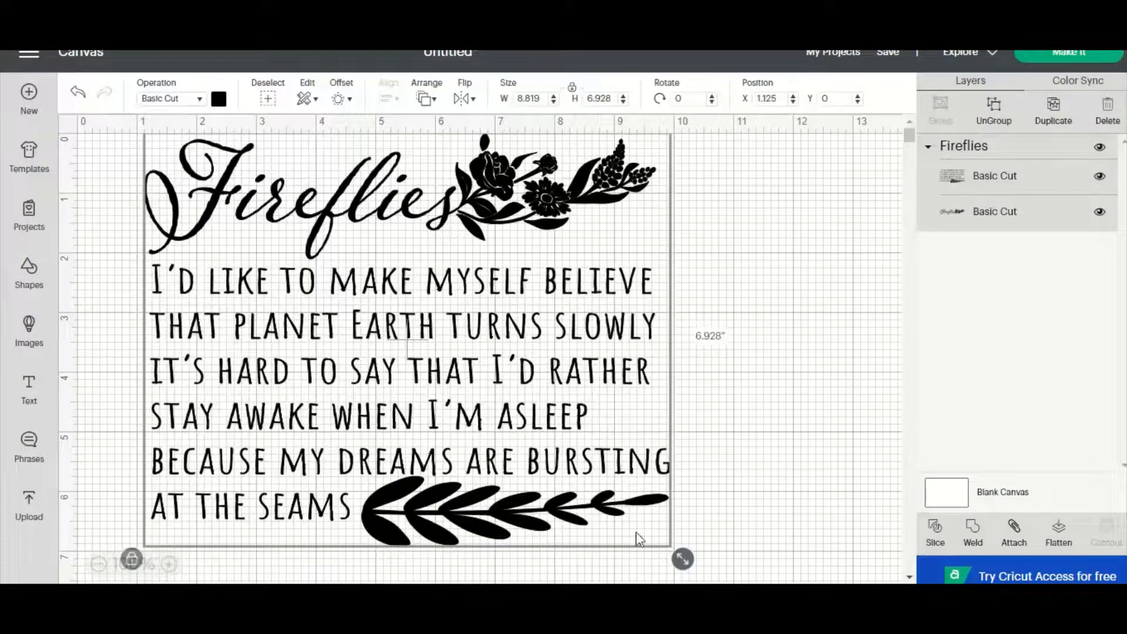